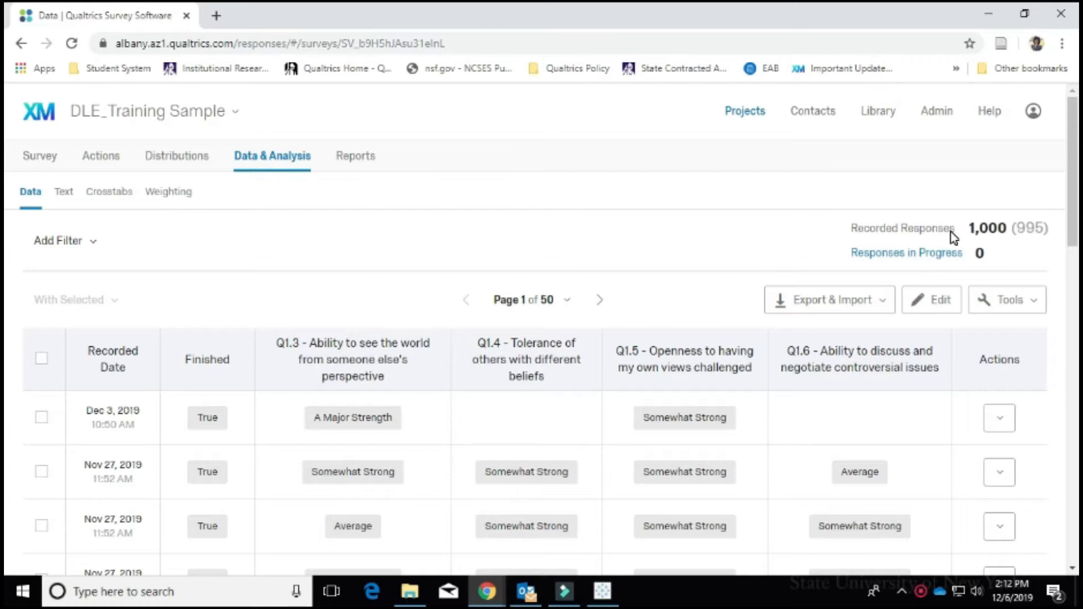
{"action": "mouse_move", "coordinate": [1035, 225]}
{"action": "left_click", "coordinate": [874, 260]}
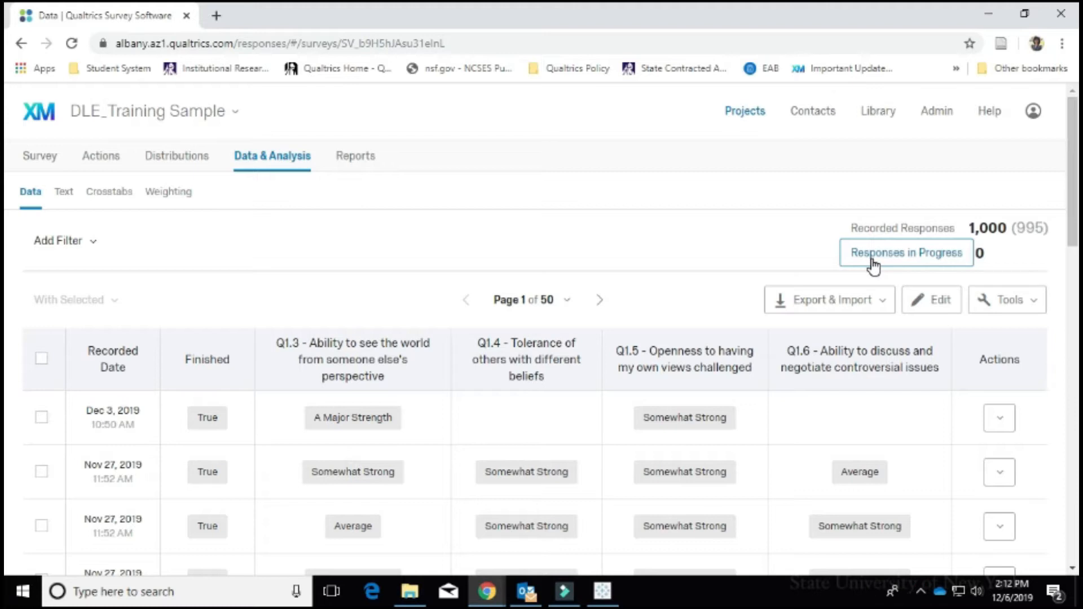
{"action": "mouse_move", "coordinate": [229, 371]}
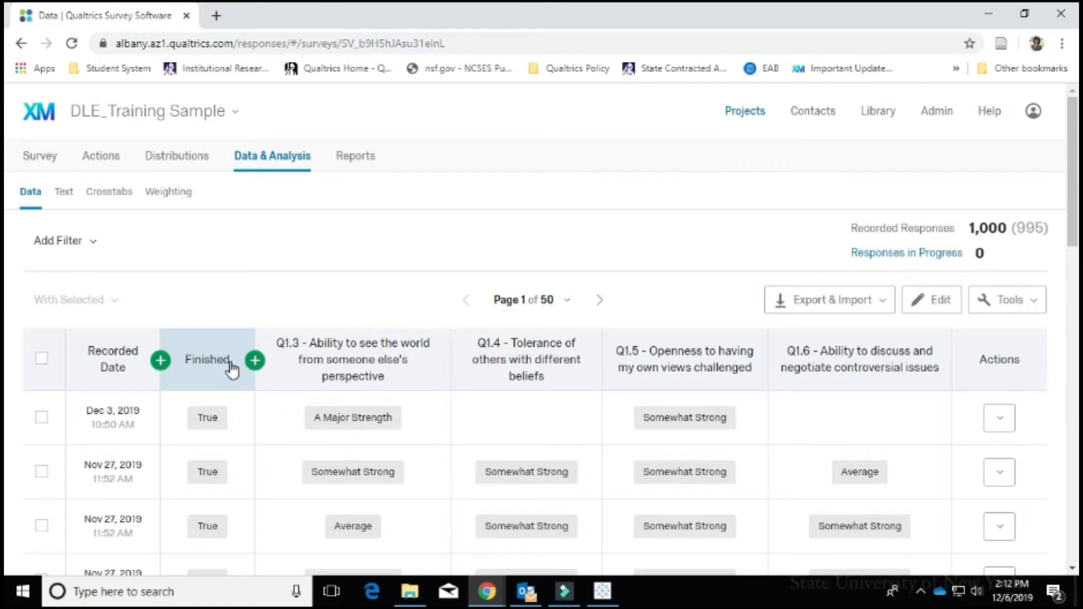
Delete the response recorded on Dec 3, 2019 at 10:50 AM, decrementing all quotas, and hide the deletion dialog
{"action": "scroll", "coordinate": [231, 366], "scroll_direction": "down", "scroll_amount": 1}
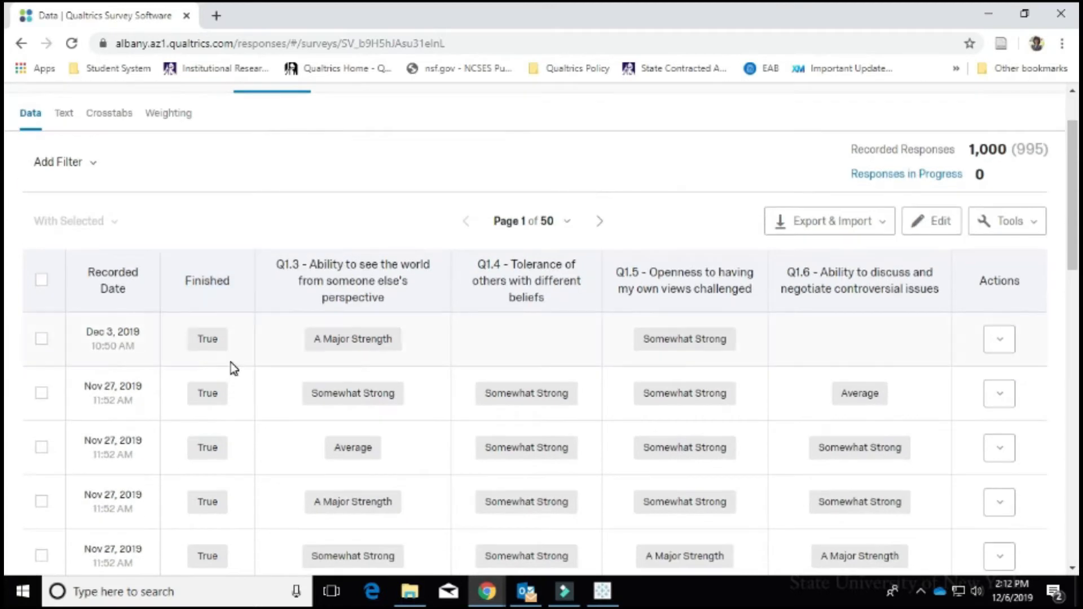
{"action": "mouse_move", "coordinate": [235, 291]}
{"action": "left_click", "coordinate": [42, 341]}
{"action": "left_click", "coordinate": [42, 340]}
{"action": "left_click", "coordinate": [42, 340]}
{"action": "left_click", "coordinate": [1006, 340]}
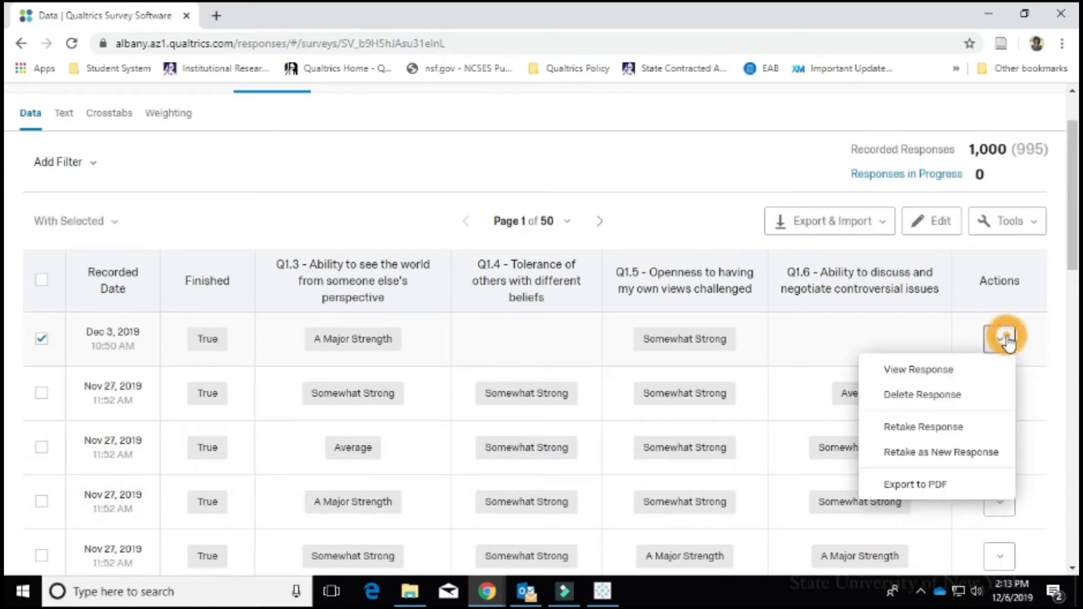
{"action": "left_click", "coordinate": [966, 395]}
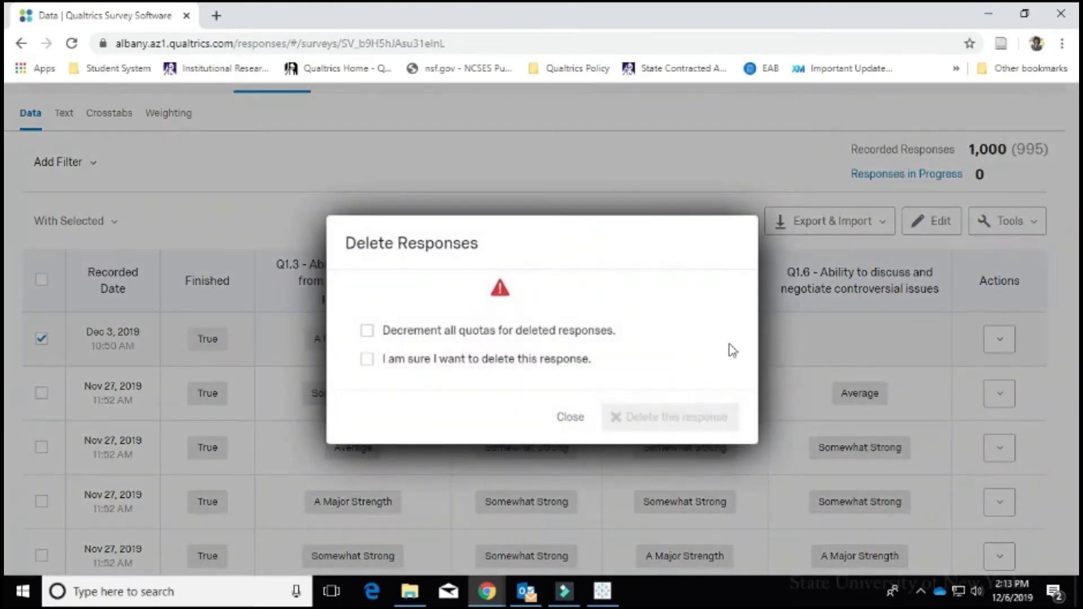
{"action": "left_click", "coordinate": [367, 331]}
{"action": "left_click", "coordinate": [367, 359]}
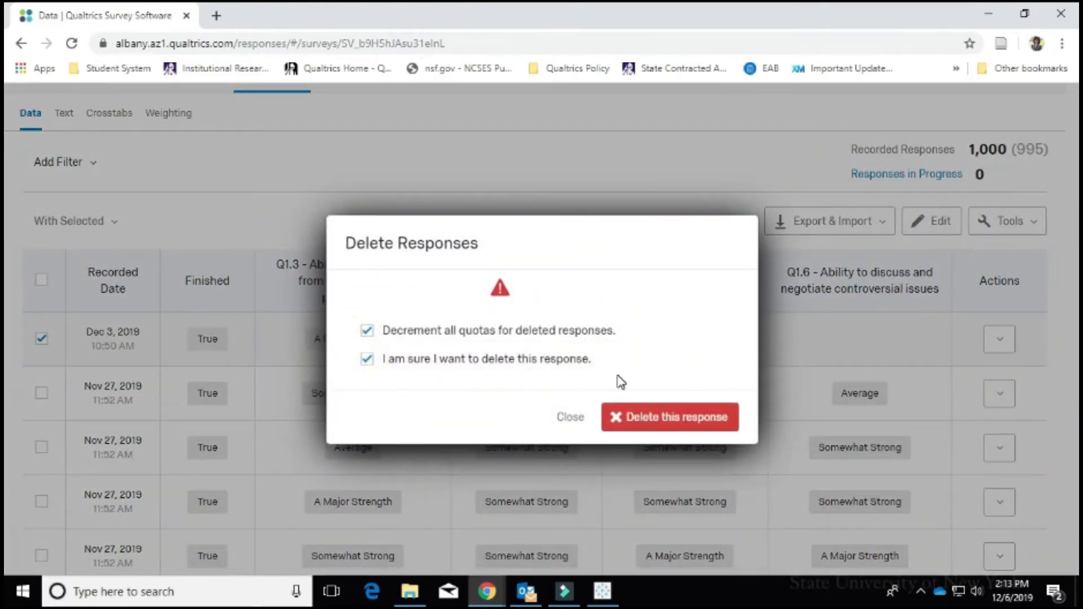
{"action": "left_click", "coordinate": [653, 419]}
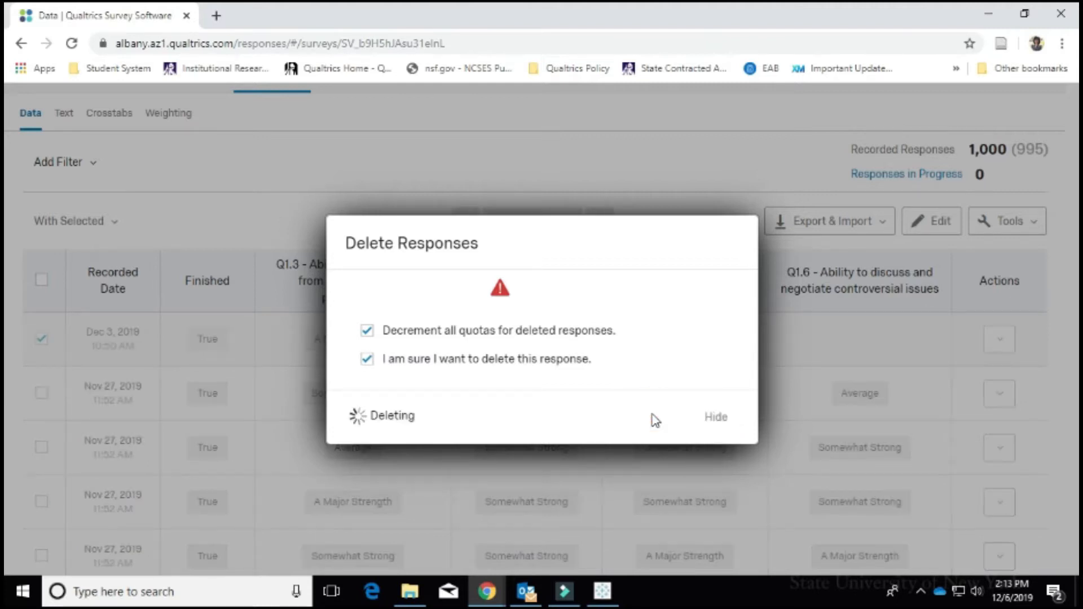
{"action": "left_click", "coordinate": [712, 417]}
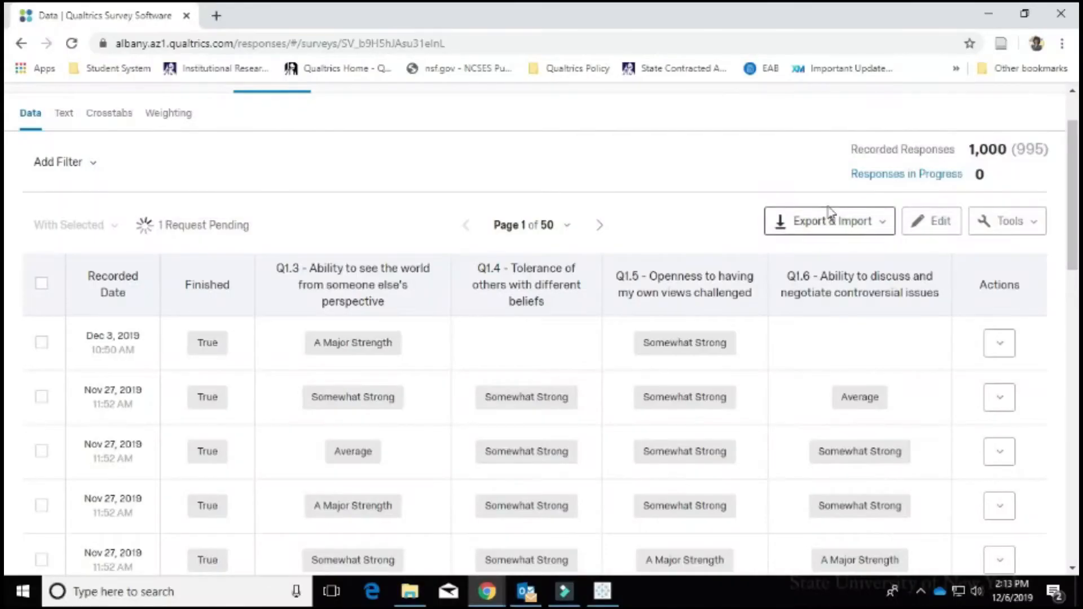
Export the survey responses as CSV with all fields and numeric values, and open the downloaded zip file
{"action": "left_click", "coordinate": [829, 223]}
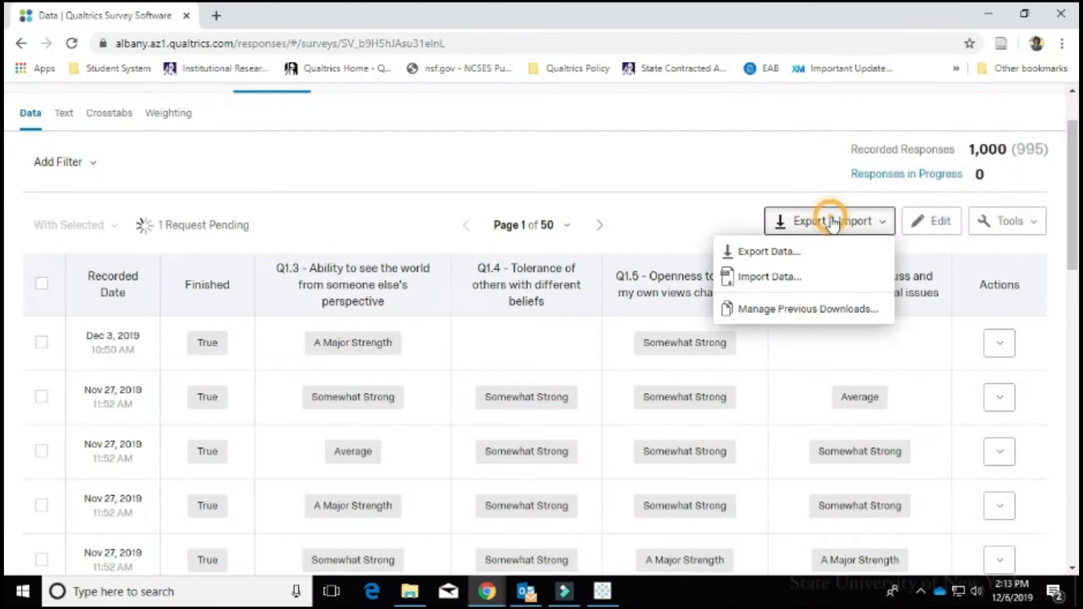
{"action": "left_click", "coordinate": [818, 249]}
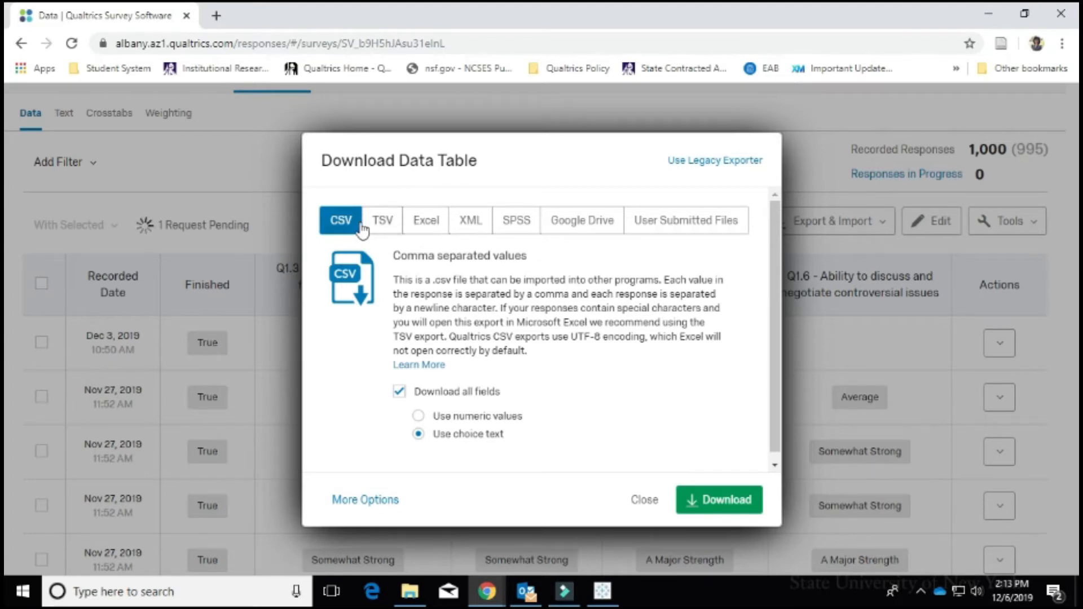
{"action": "left_click", "coordinate": [519, 225]}
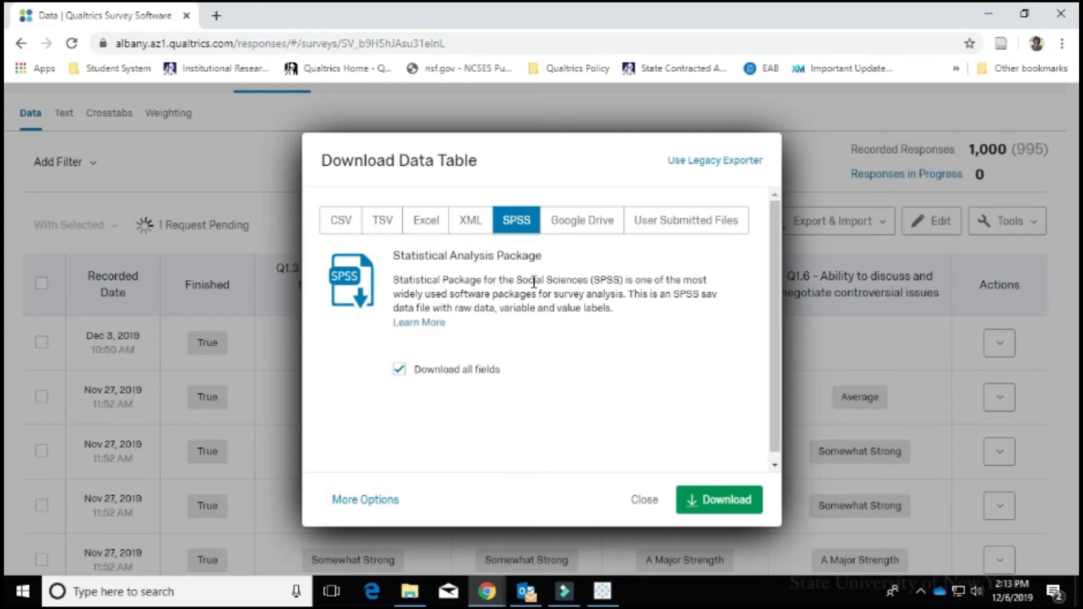
{"action": "left_click", "coordinate": [334, 226]}
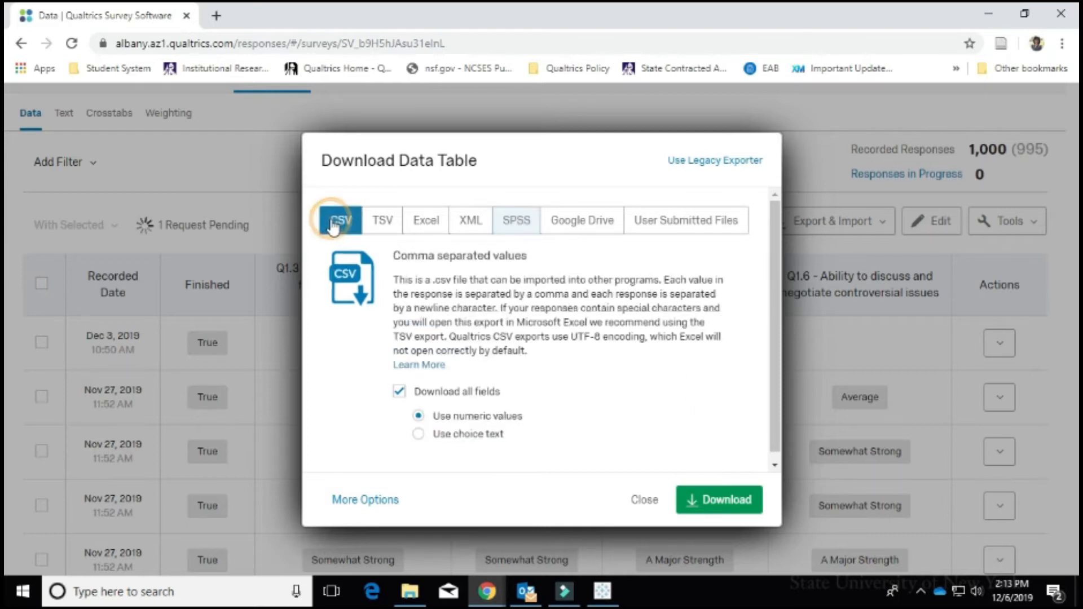
{"action": "left_click", "coordinate": [721, 501]}
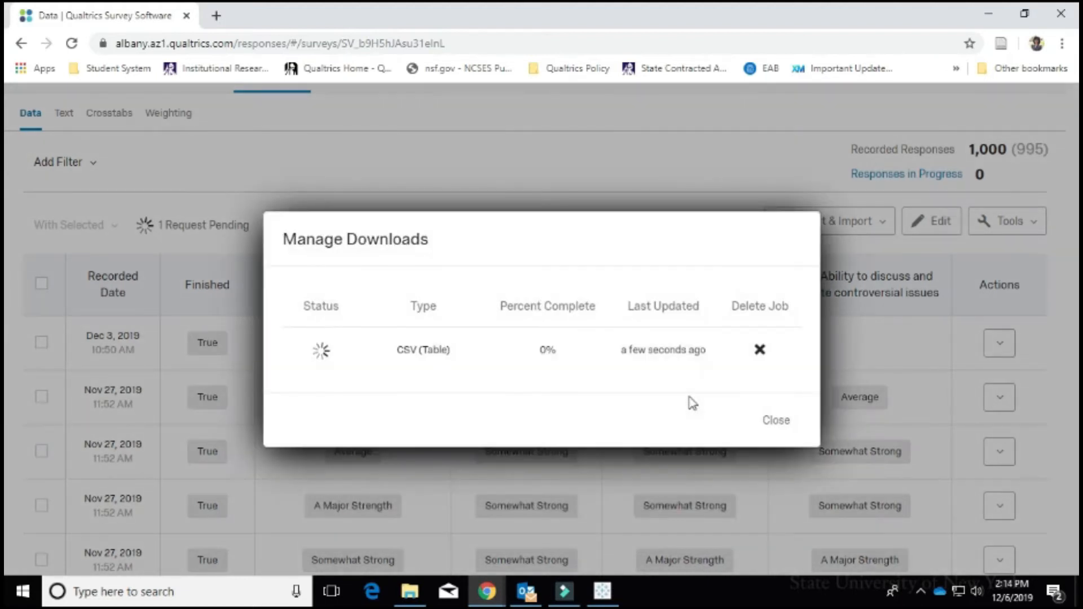
{"action": "left_click", "coordinate": [317, 336]}
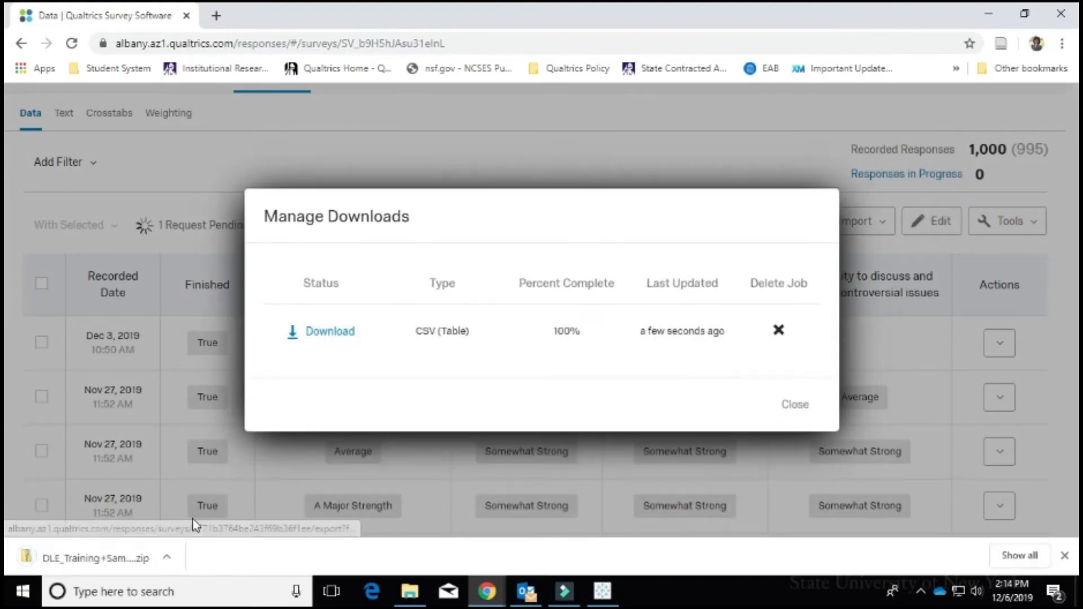
{"action": "left_click", "coordinate": [115, 568]}
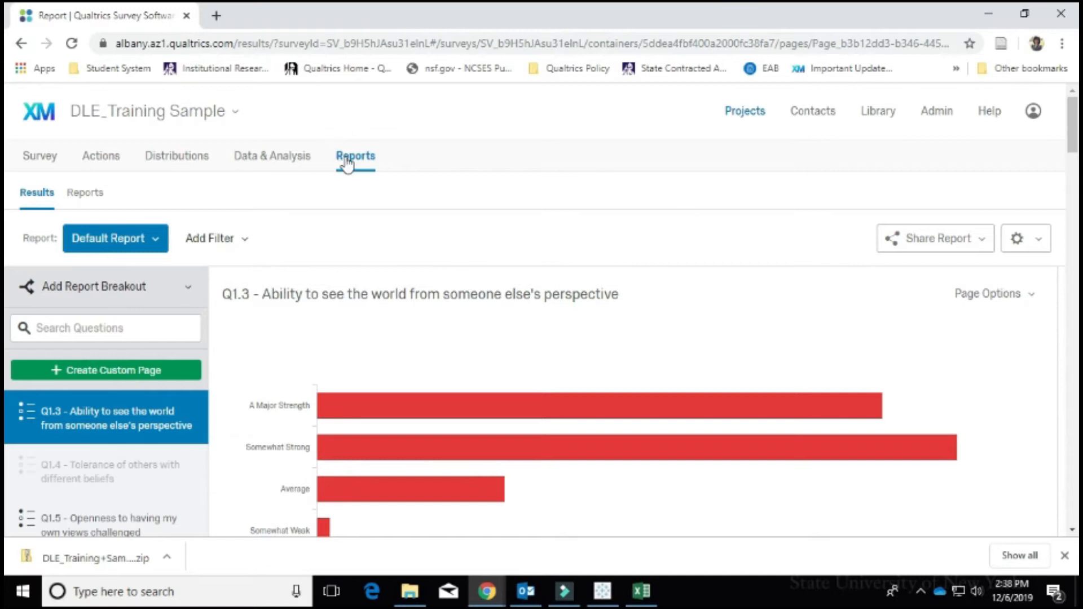
Look through the default report's charts and tables for questions Q1.3, Q1.6 and Q5.5
{"action": "scroll", "coordinate": [597, 294], "scroll_direction": "down", "scroll_amount": 5}
{"action": "scroll", "coordinate": [597, 295], "scroll_direction": "down", "scroll_amount": 10}
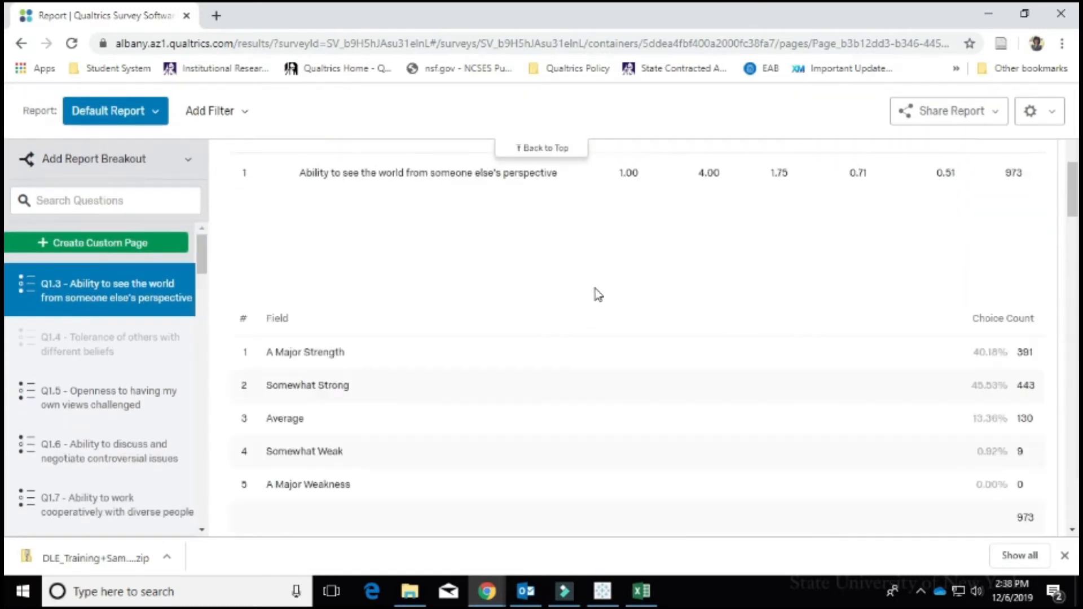
{"action": "left_click", "coordinate": [94, 467]}
{"action": "scroll", "coordinate": [91, 468], "scroll_direction": "down", "scroll_amount": 15}
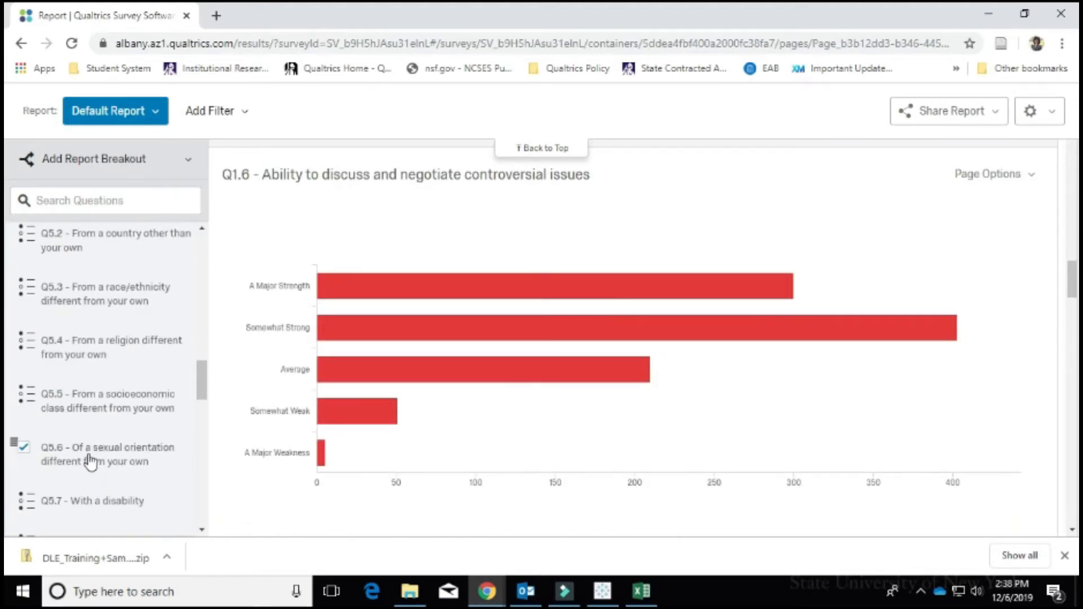
{"action": "left_click", "coordinate": [94, 402]}
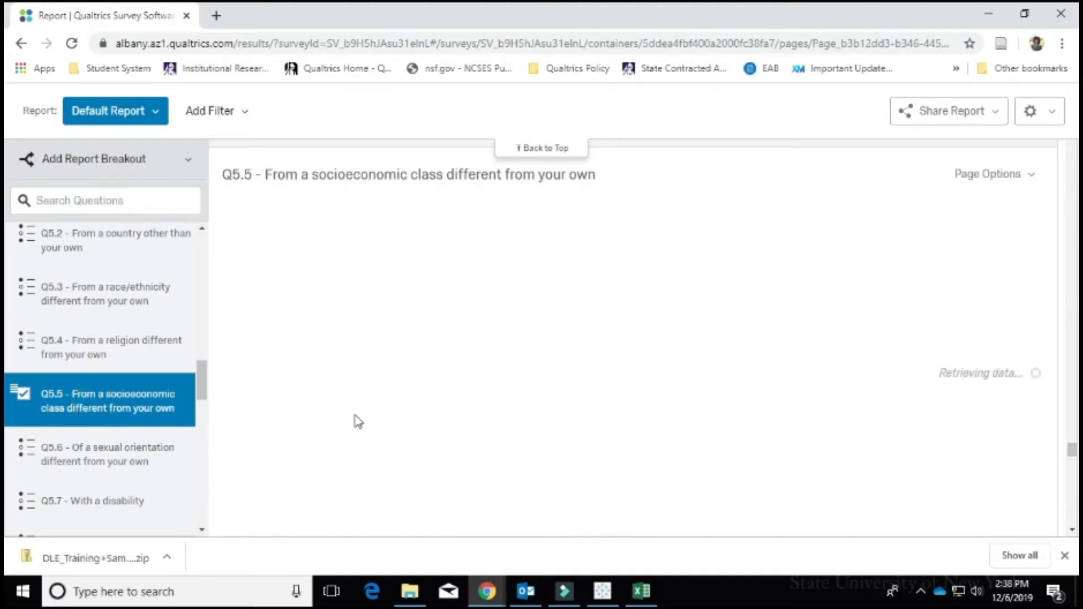
Set the chart for Q91, on length of affiliation with UAlbany, to the Percentage metric with 1 decimal place
{"action": "scroll", "coordinate": [157, 411], "scroll_direction": "down", "scroll_amount": 10}
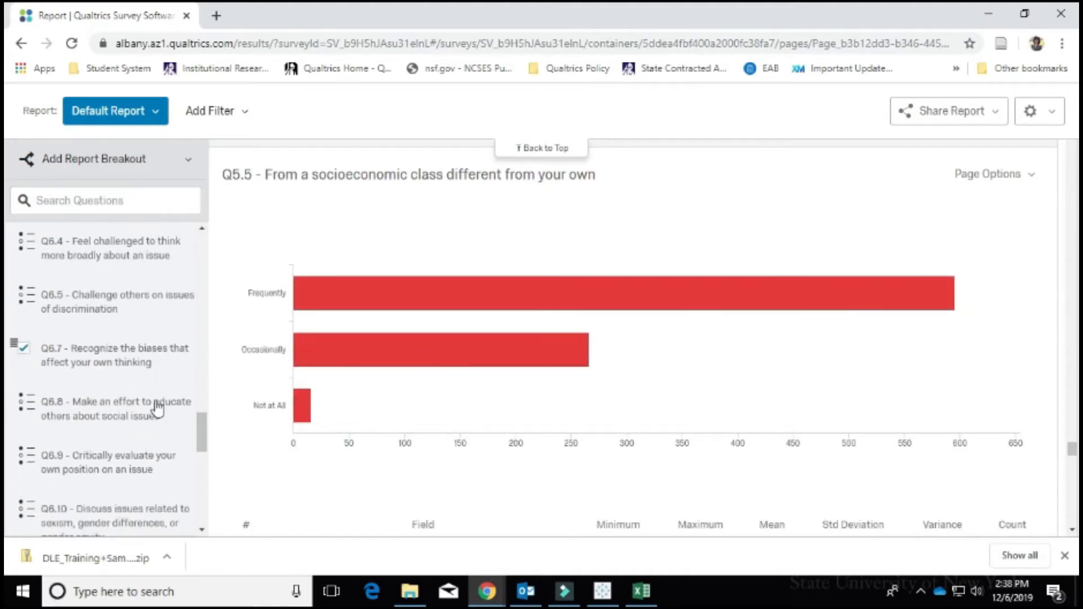
{"action": "scroll", "coordinate": [158, 411], "scroll_direction": "down", "scroll_amount": 10}
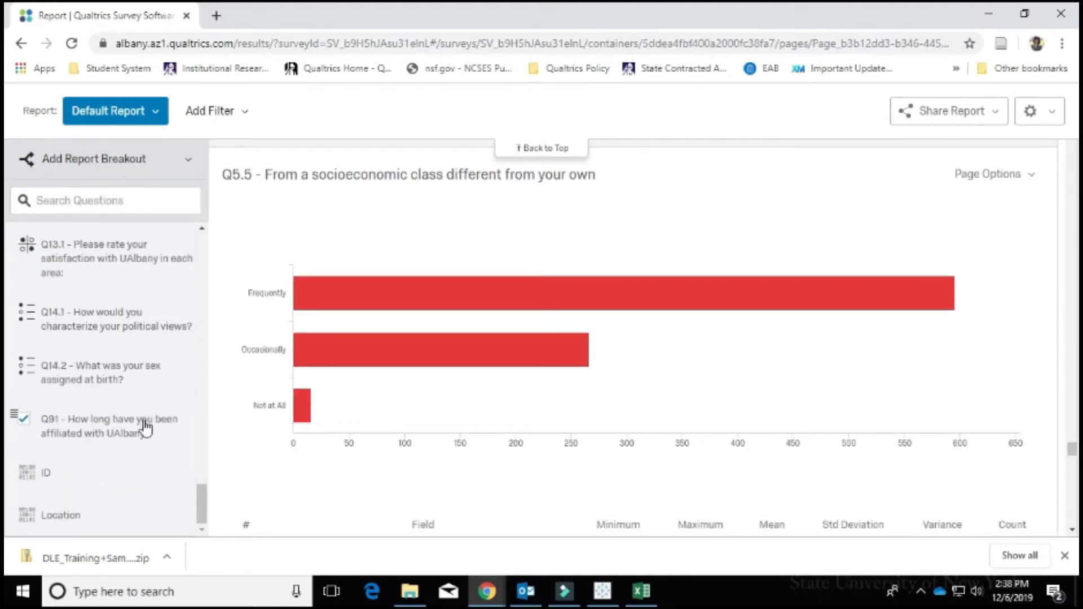
{"action": "left_click", "coordinate": [146, 427]}
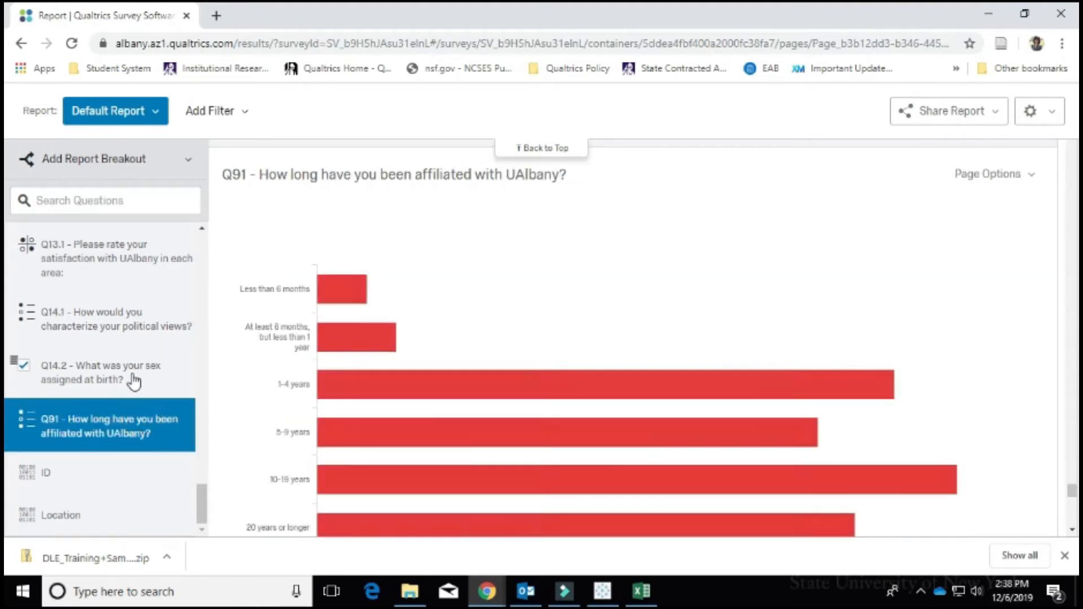
{"action": "scroll", "coordinate": [933, 256], "scroll_direction": "down", "scroll_amount": 3}
{"action": "left_click", "coordinate": [933, 254]}
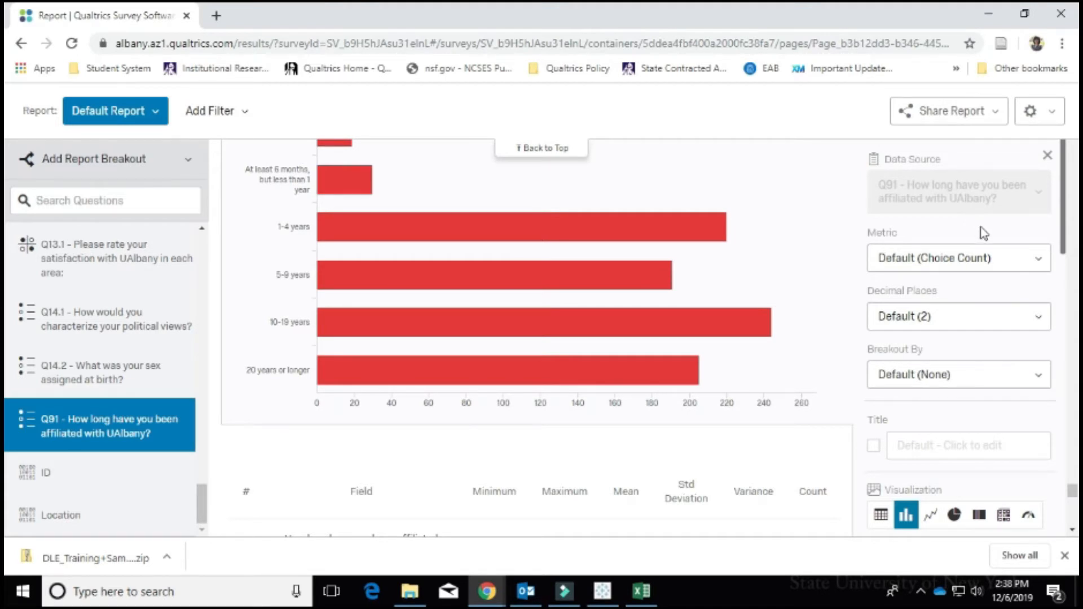
{"action": "left_click", "coordinate": [1034, 258]}
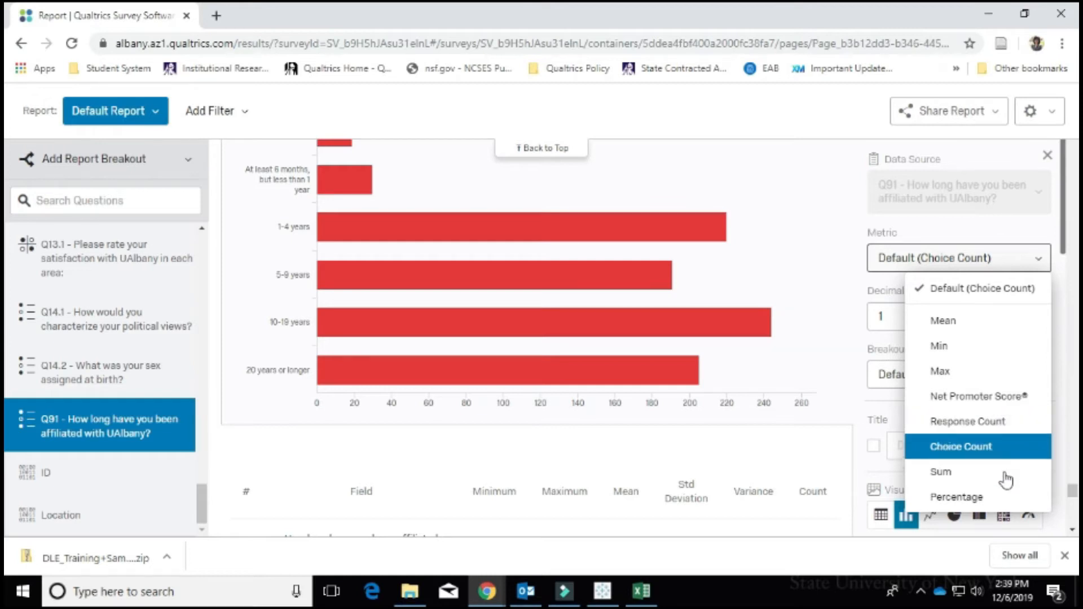
{"action": "left_click", "coordinate": [1009, 502]}
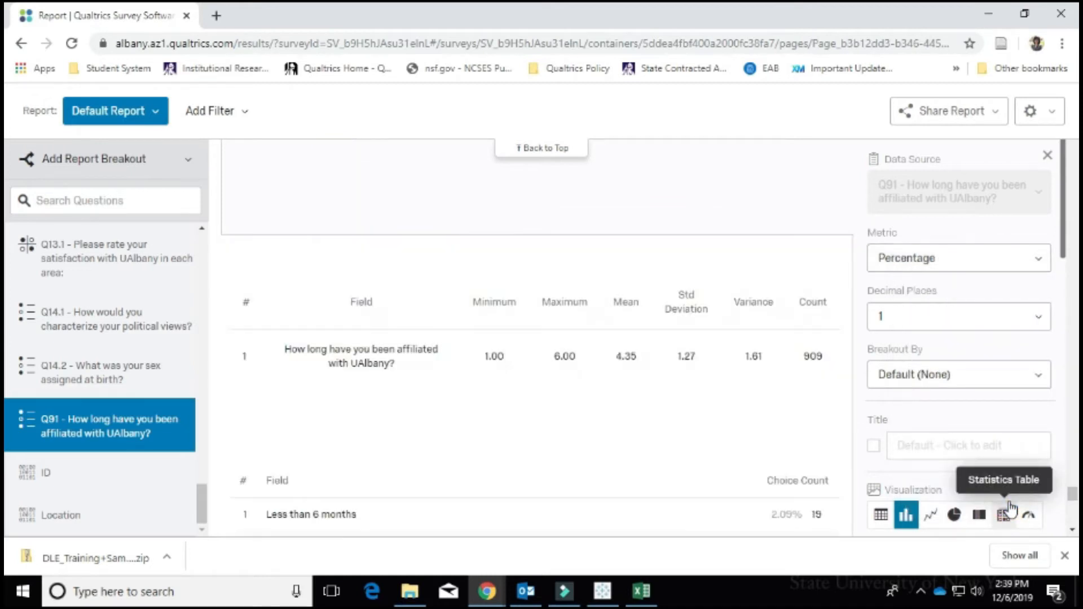
Change the Q91 visualization to a pie chart and recolour the "Less than 6 months" value to #ffb300
{"action": "scroll", "coordinate": [998, 355], "scroll_direction": "down", "scroll_amount": 5}
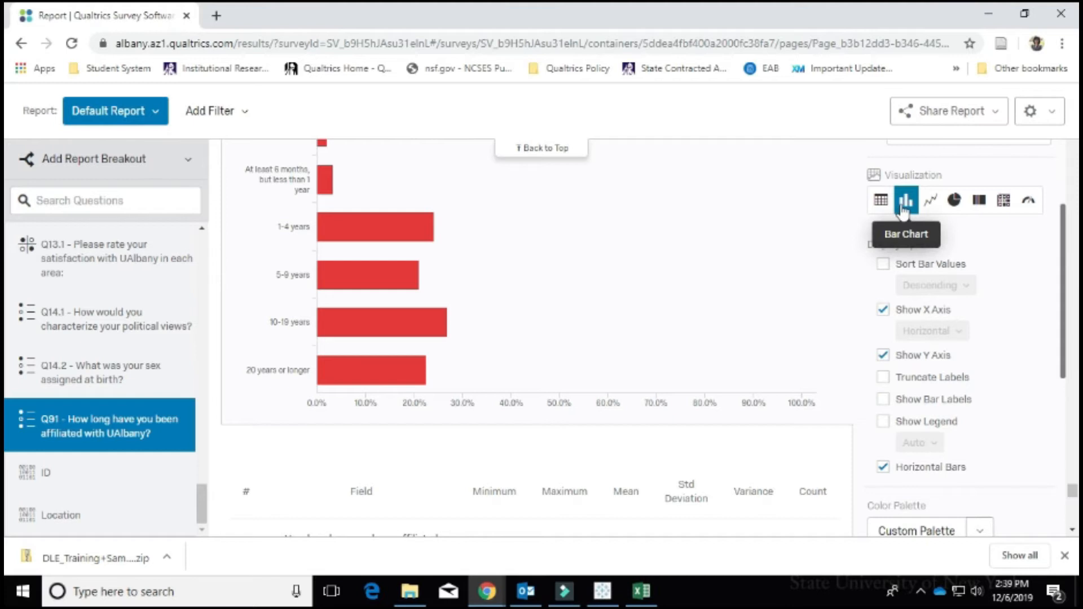
{"action": "left_click", "coordinate": [964, 205]}
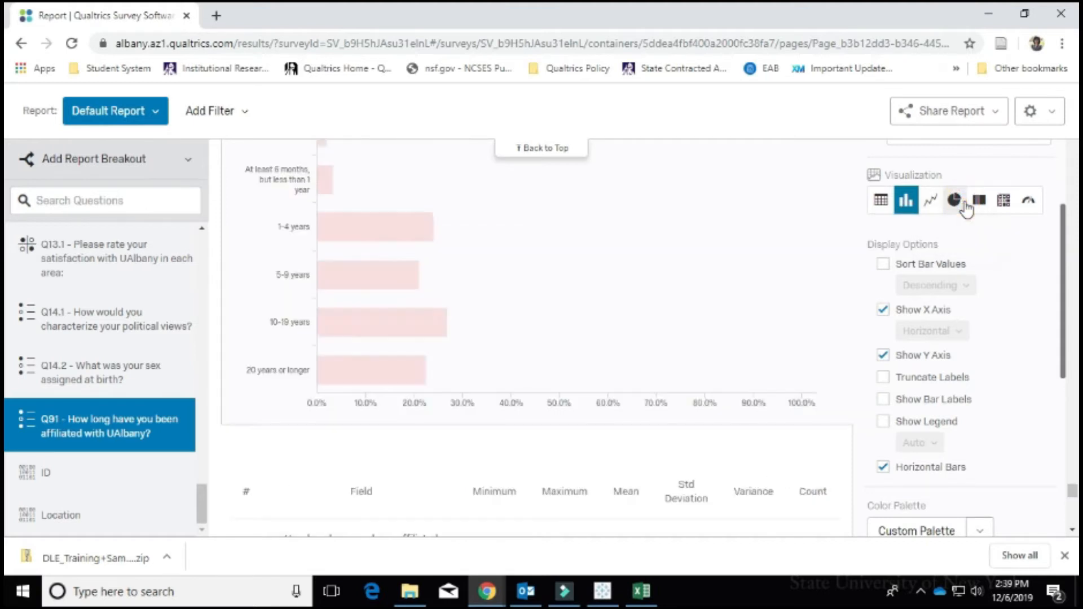
{"action": "scroll", "coordinate": [903, 282], "scroll_direction": "down", "scroll_amount": 10}
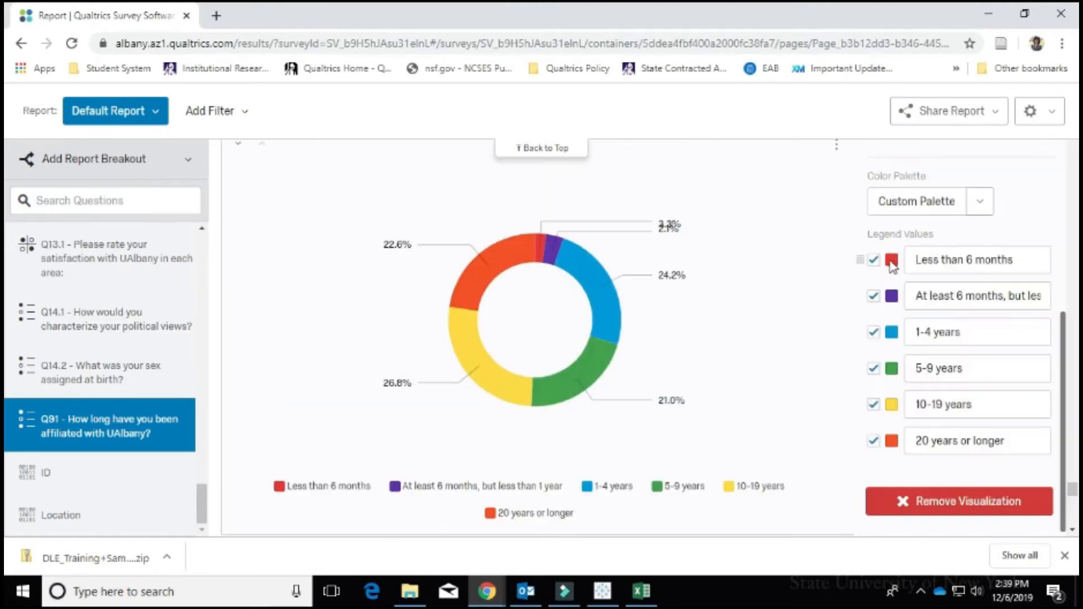
{"action": "left_click", "coordinate": [892, 260]}
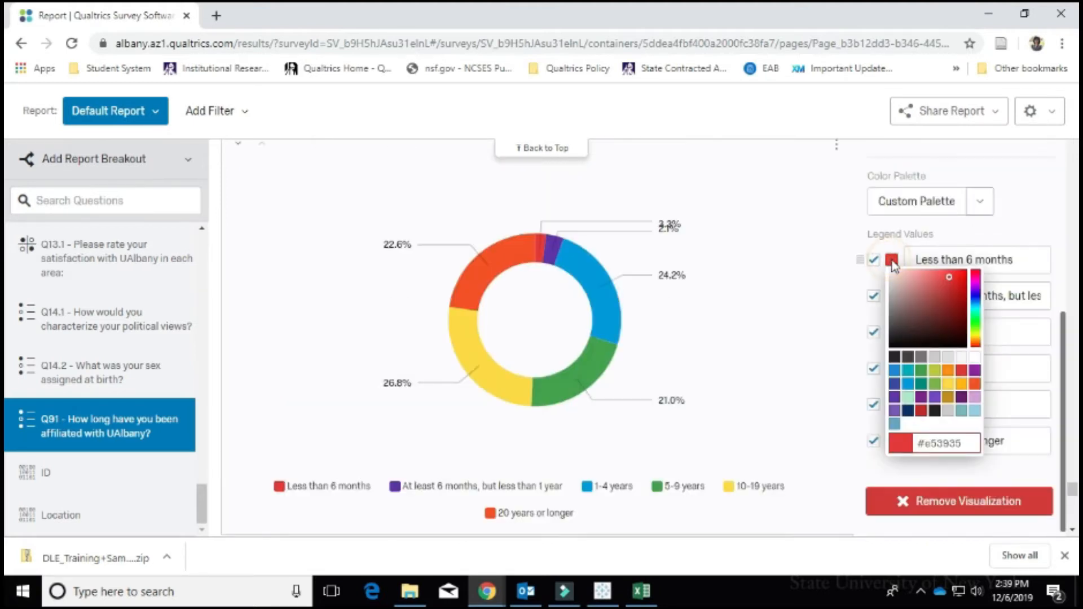
{"action": "left_click", "coordinate": [961, 385]}
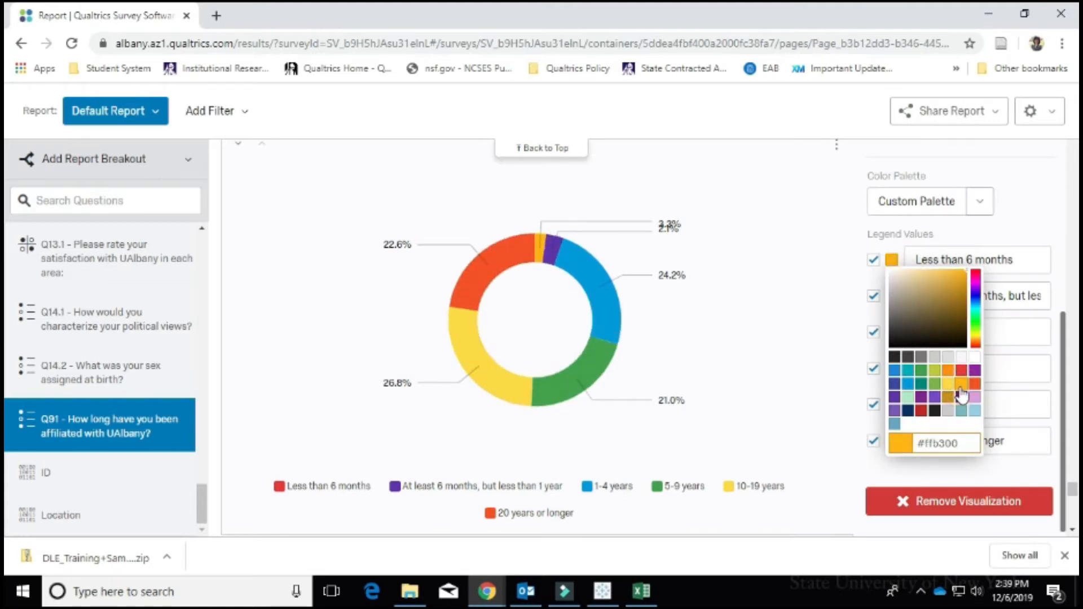
{"action": "left_click", "coordinate": [837, 417]}
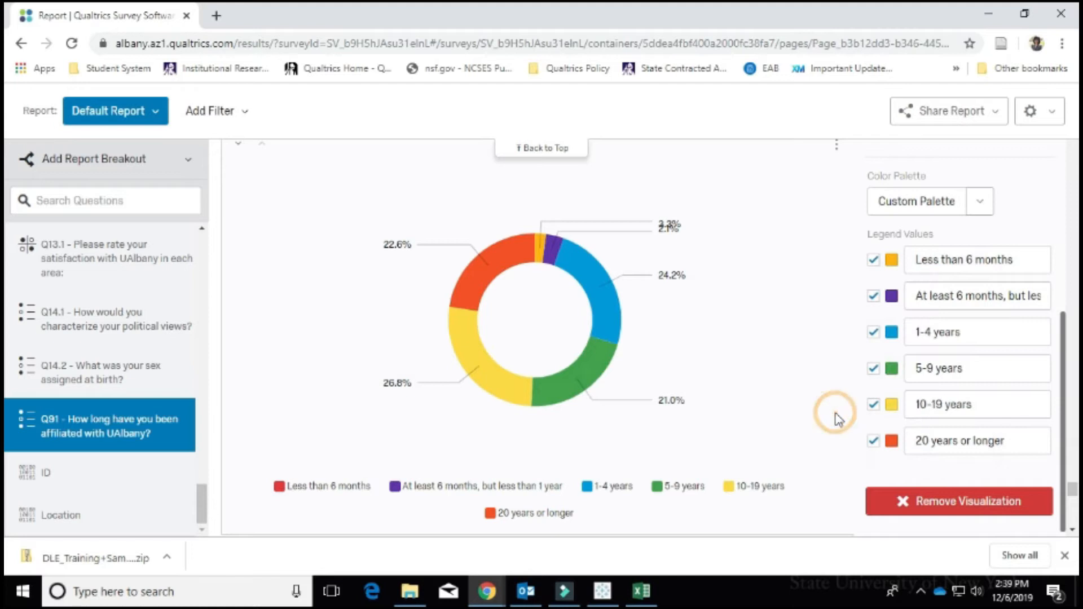
Show bar labels on the Q91 bar chart and break it out by Q14.2 - What was your sex assigned at birth?
{"action": "scroll", "coordinate": [975, 382], "scroll_direction": "down", "scroll_amount": 2}
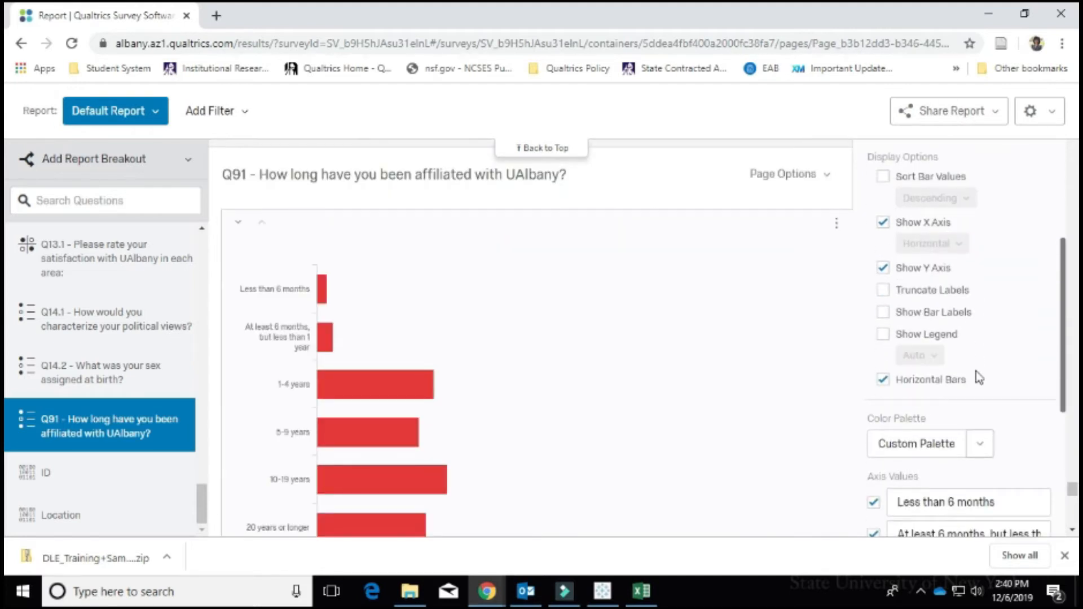
{"action": "left_click", "coordinate": [884, 313]}
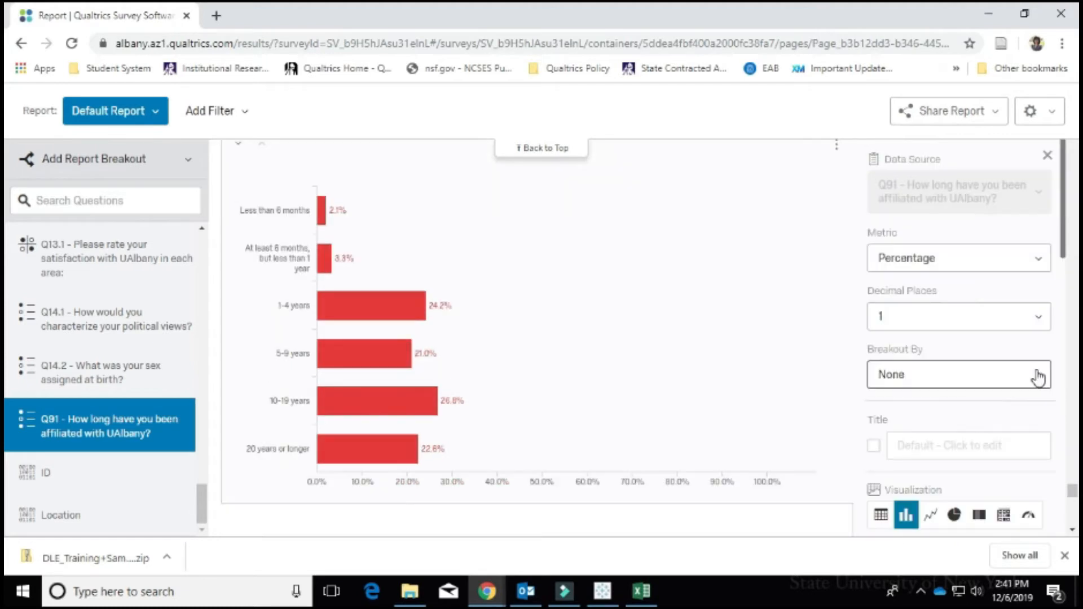
{"action": "left_click", "coordinate": [1038, 375]}
{"action": "left_click_drag", "start_coordinate": [858, 197], "coordinate": [879, 492]}
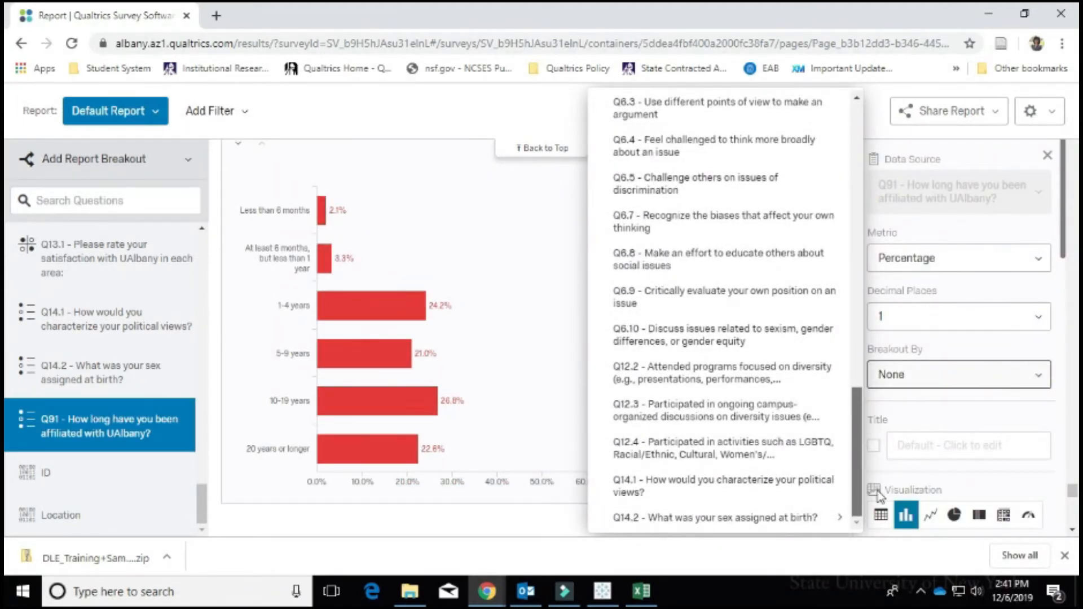
{"action": "left_click", "coordinate": [632, 517]}
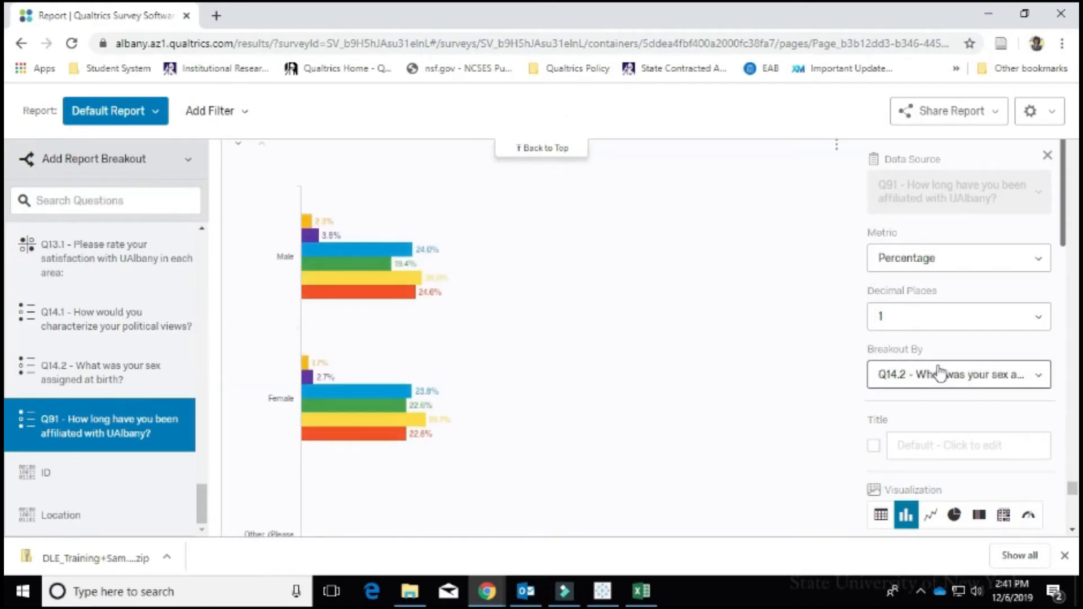
{"action": "mouse_move", "coordinate": [736, 387]}
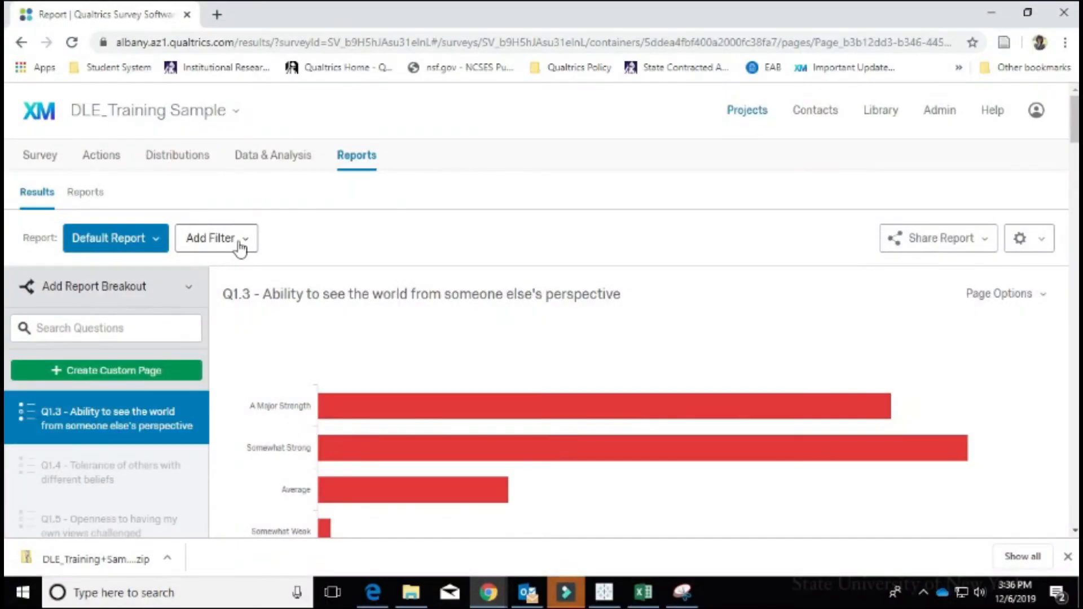
Add a report filter on the selected choice of Q14.2 - What was your sex assigned at birth?
{"action": "left_click", "coordinate": [247, 243]}
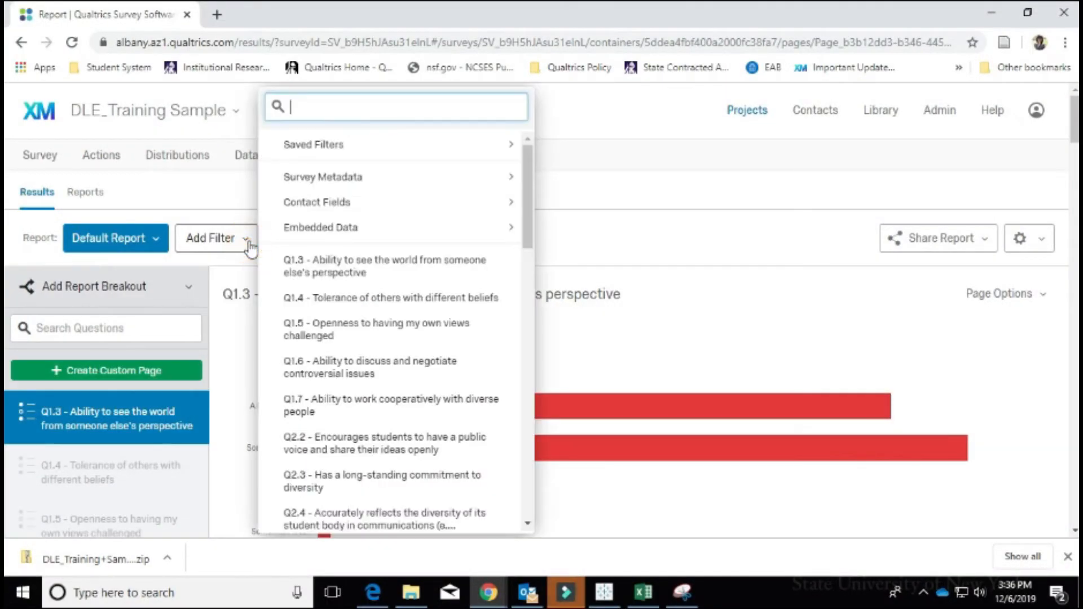
{"action": "mouse_move", "coordinate": [369, 188]}
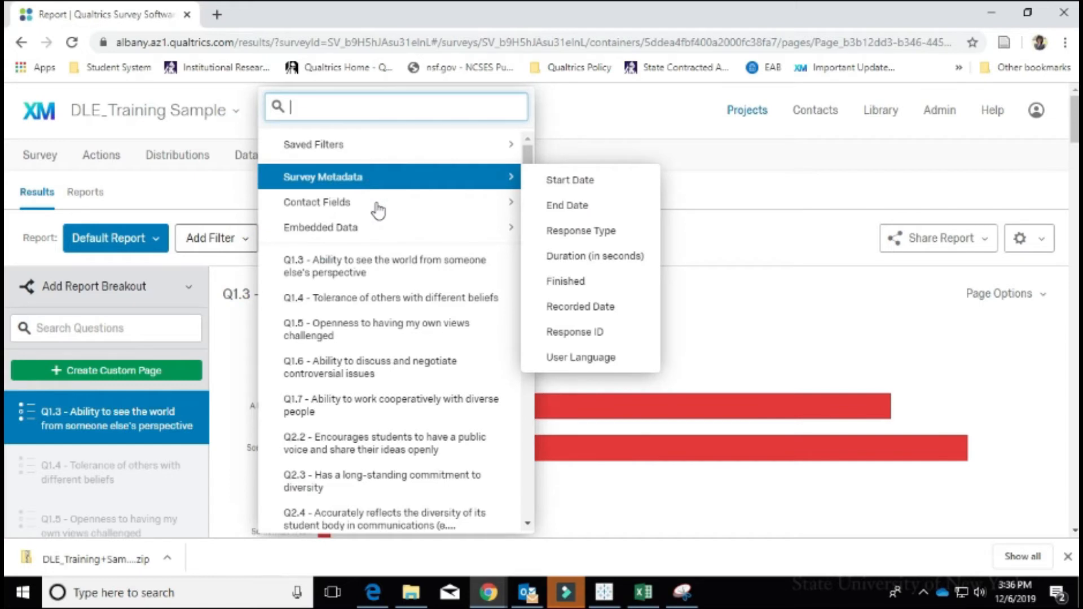
{"action": "mouse_move", "coordinate": [378, 218]}
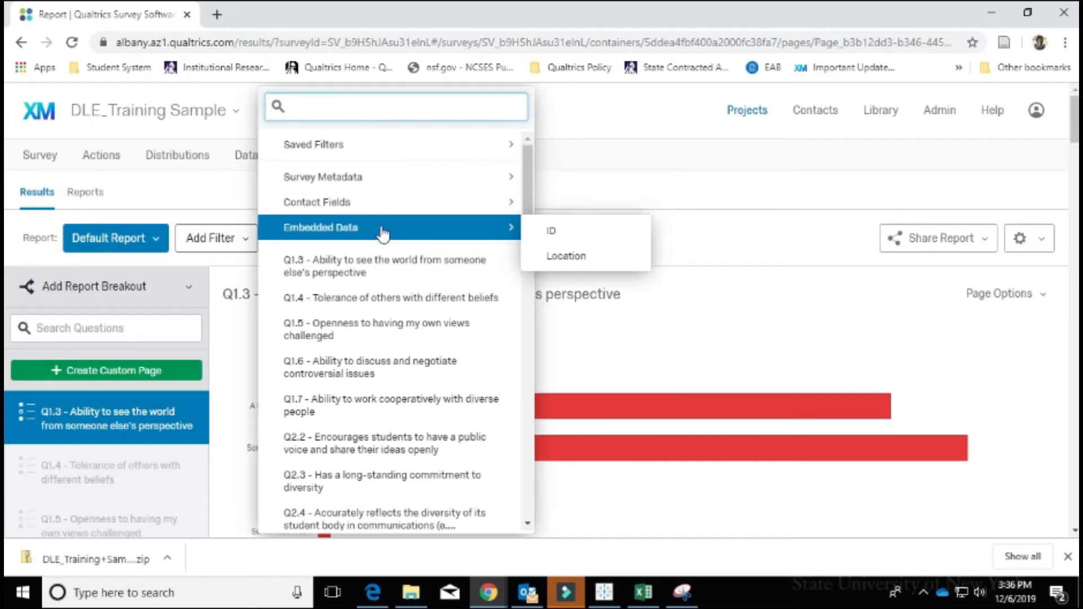
{"action": "scroll", "coordinate": [459, 283], "scroll_direction": "down", "scroll_amount": 6}
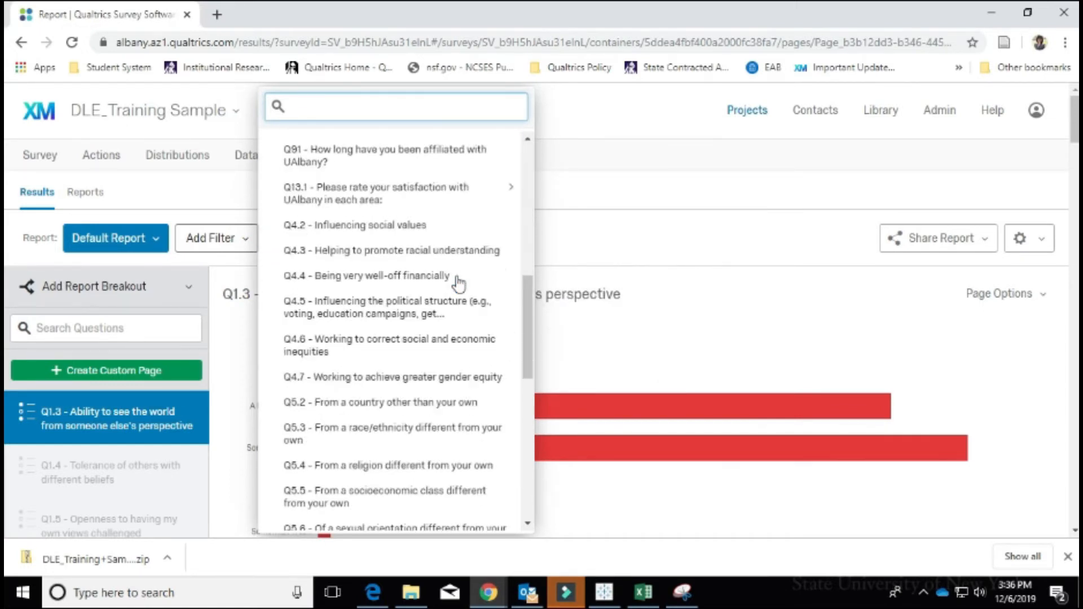
{"action": "scroll", "coordinate": [459, 283], "scroll_direction": "down", "scroll_amount": 10}
{"action": "mouse_move", "coordinate": [488, 522]}
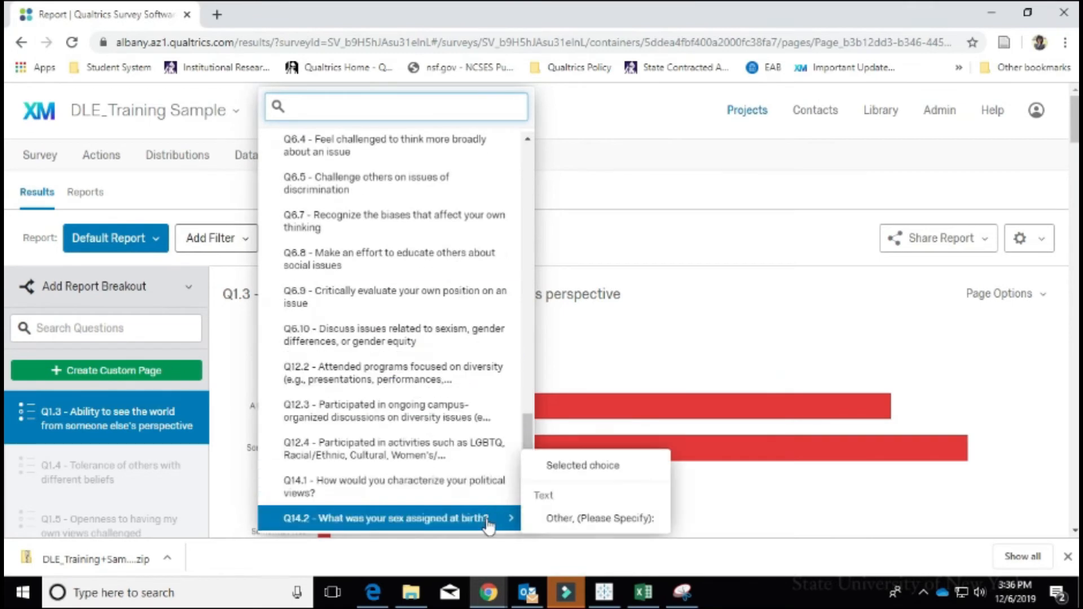
{"action": "left_click", "coordinate": [586, 467]}
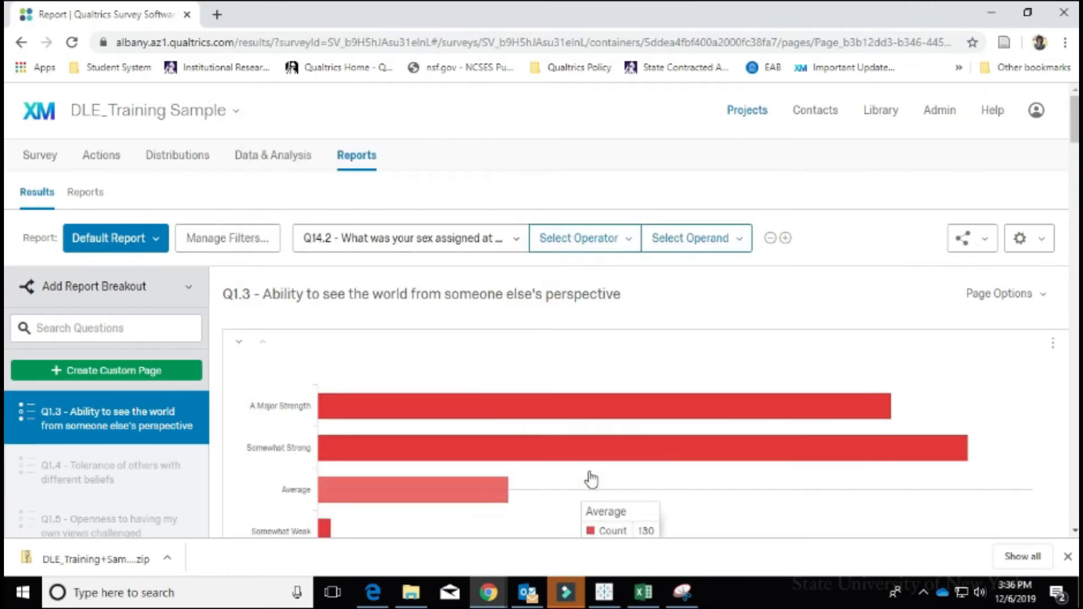
Set the Q14.2 filter's condition to Is 2 - Female
{"action": "left_click", "coordinate": [631, 254]}
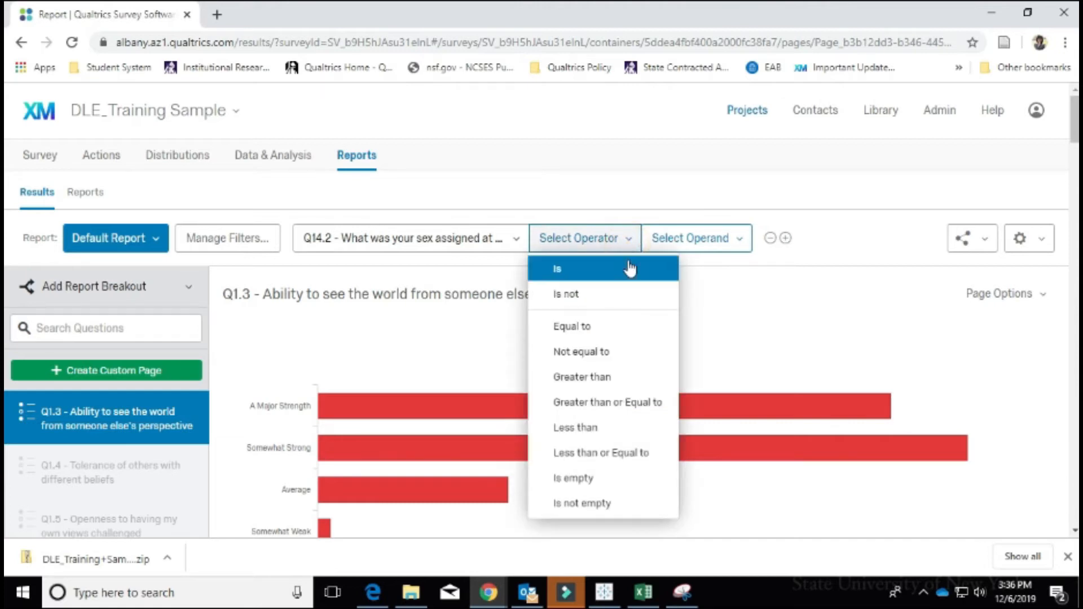
{"action": "left_click", "coordinate": [629, 269]}
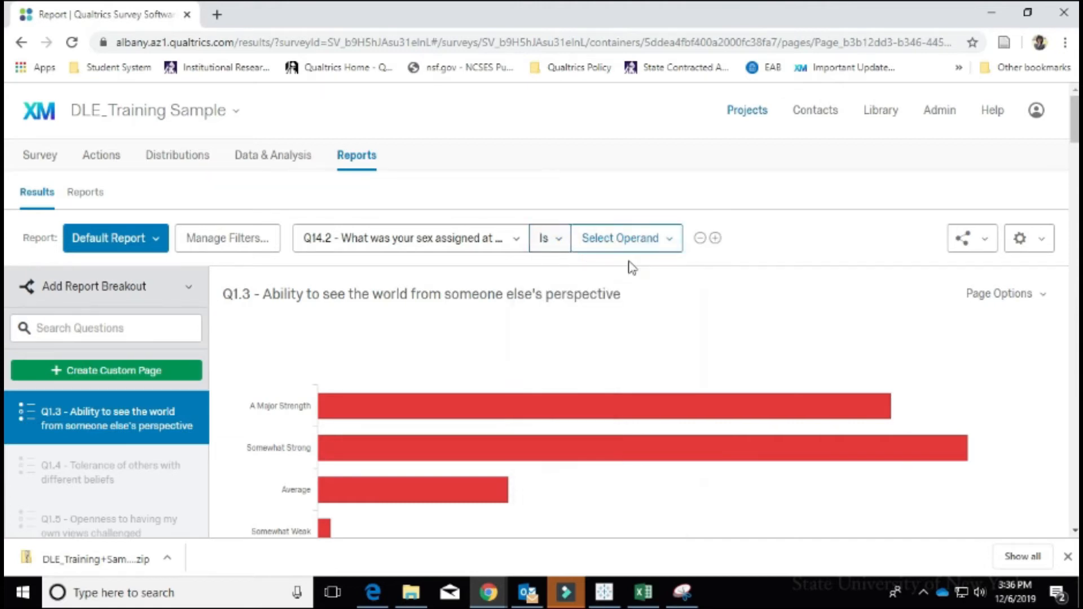
{"action": "left_click", "coordinate": [659, 246]}
{"action": "left_click", "coordinate": [611, 351]}
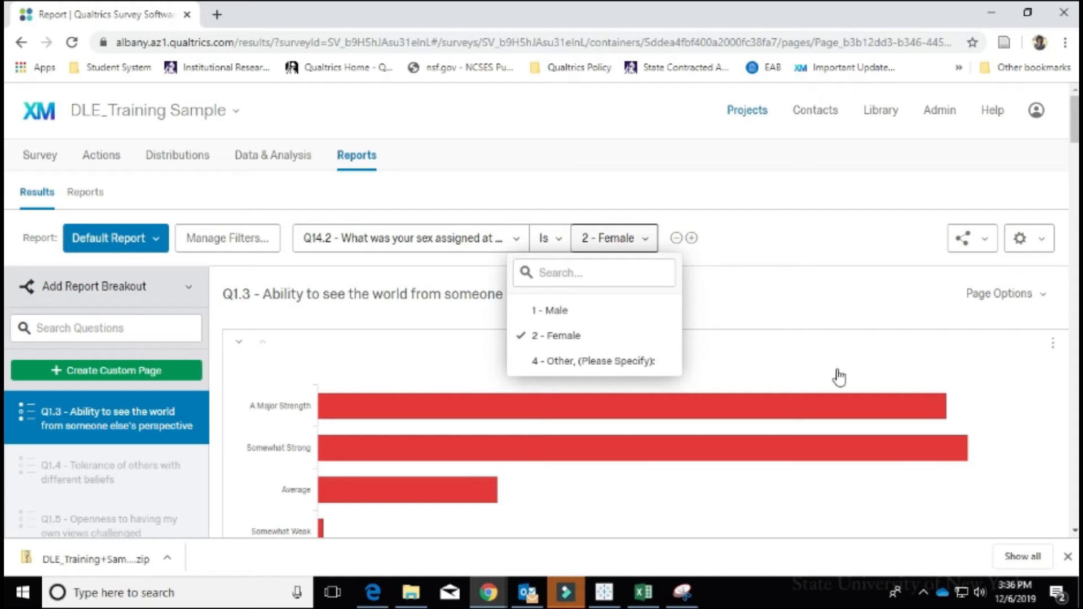
{"action": "mouse_move", "coordinate": [818, 453]}
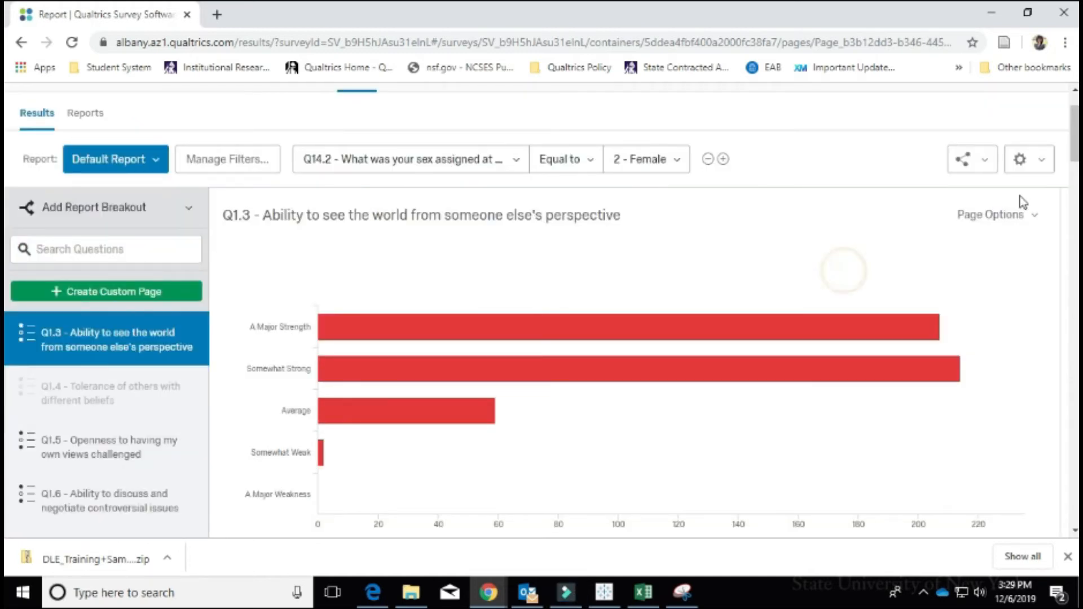
Check the page export formats for Q1.3, and hide questions Q1.5, Q1.6, Q2.4 and Q2.3 from the report
{"action": "left_click", "coordinate": [1037, 221]}
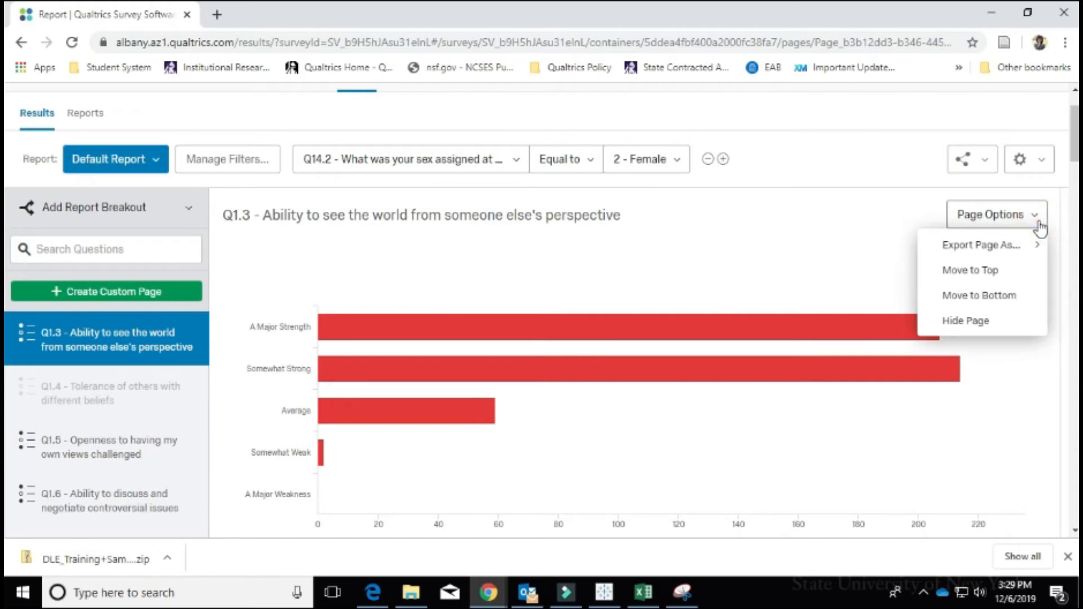
{"action": "mouse_move", "coordinate": [1029, 249]}
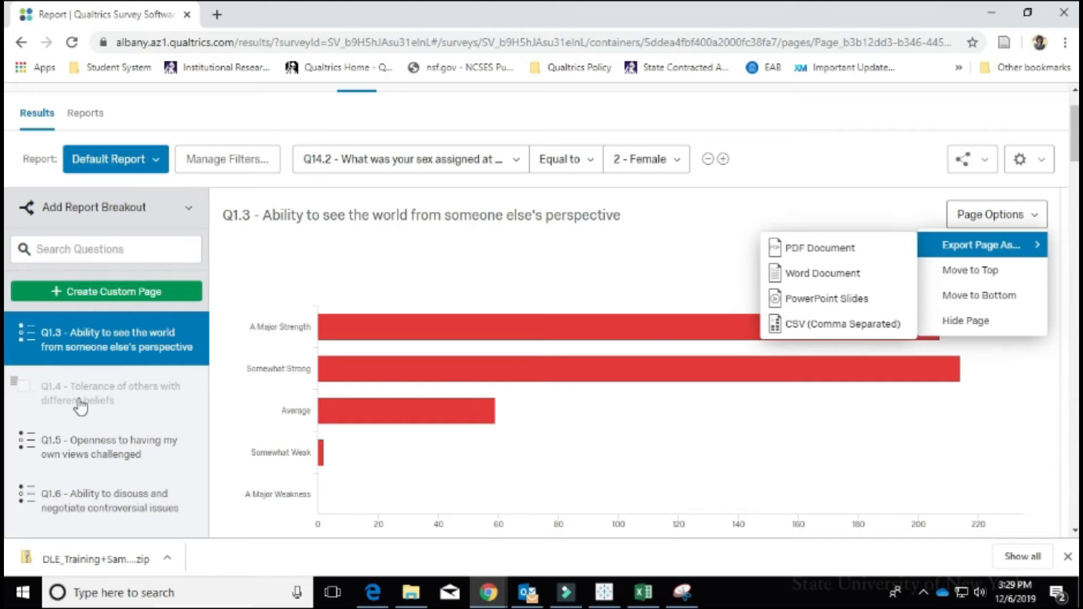
{"action": "scroll", "coordinate": [33, 429], "scroll_direction": "down", "scroll_amount": 3}
{"action": "left_click", "coordinate": [24, 393]}
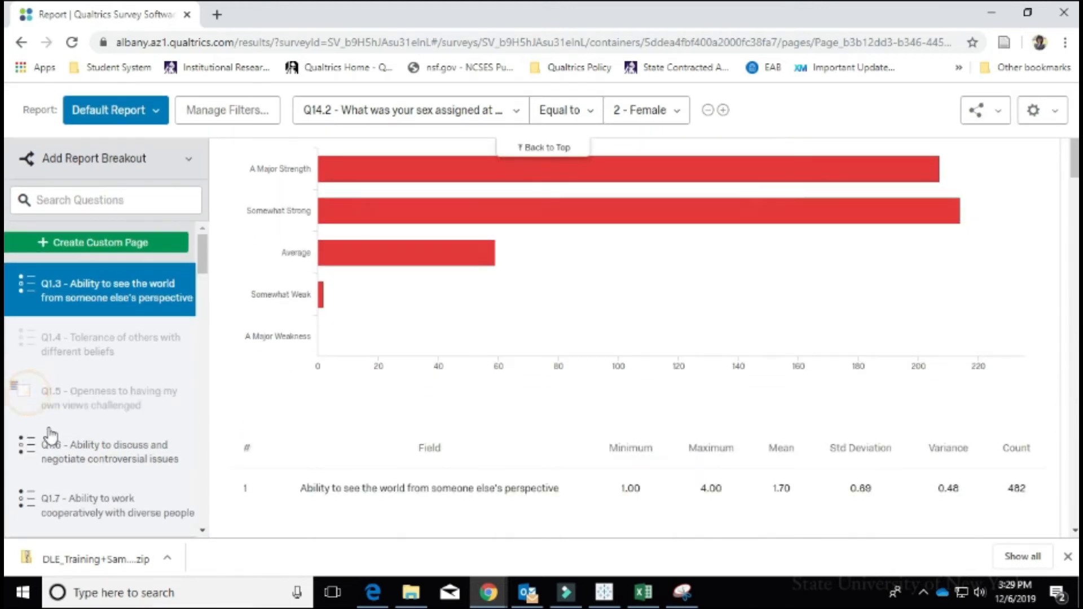
{"action": "left_click", "coordinate": [21, 450]}
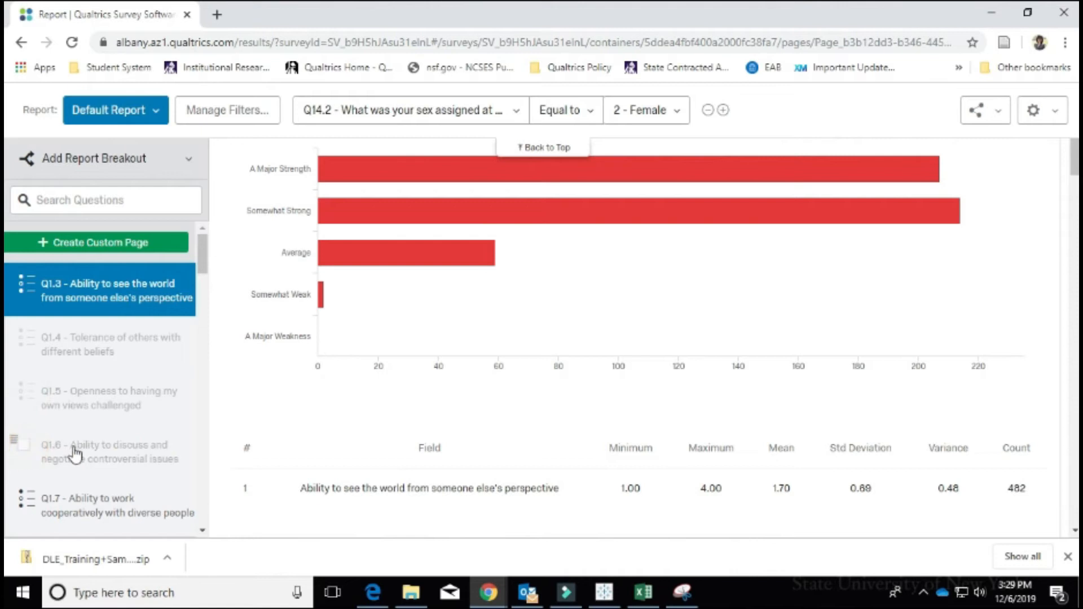
{"action": "scroll", "coordinate": [21, 450], "scroll_direction": "down", "scroll_amount": 5}
{"action": "left_click", "coordinate": [30, 366]}
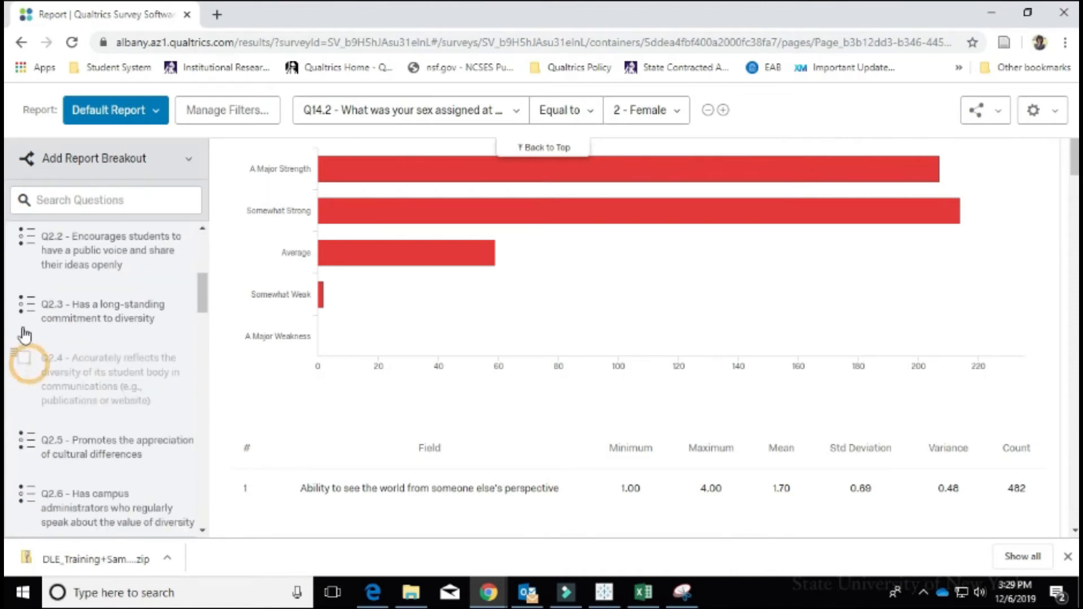
{"action": "left_click", "coordinate": [29, 309]}
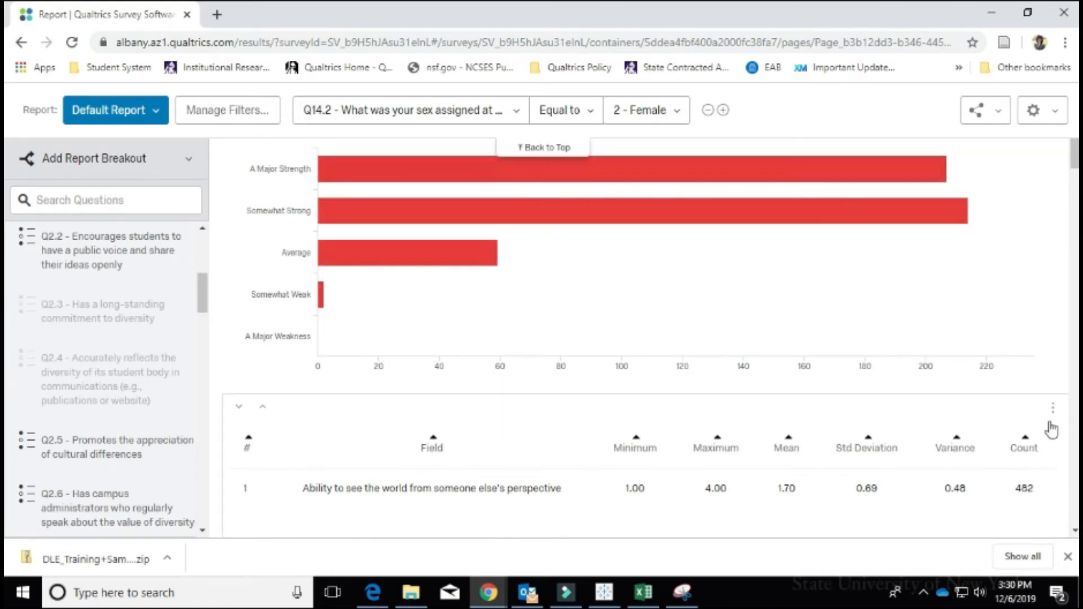
Remove the statistics table with minimum, maximum and mean from the Q1.3 page
{"action": "left_click", "coordinate": [1053, 409]}
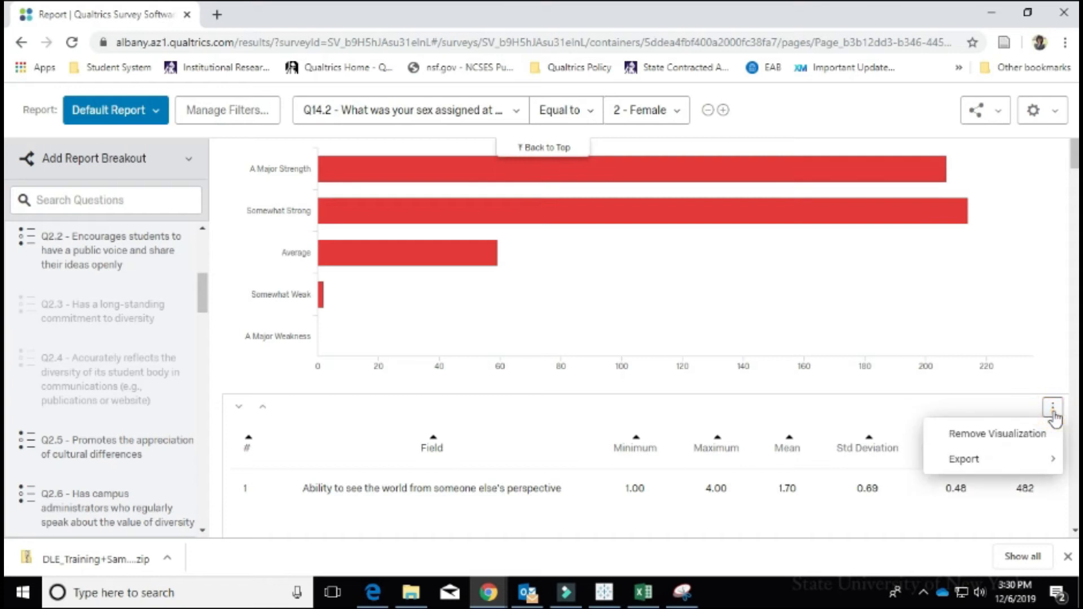
{"action": "left_click", "coordinate": [1045, 437]}
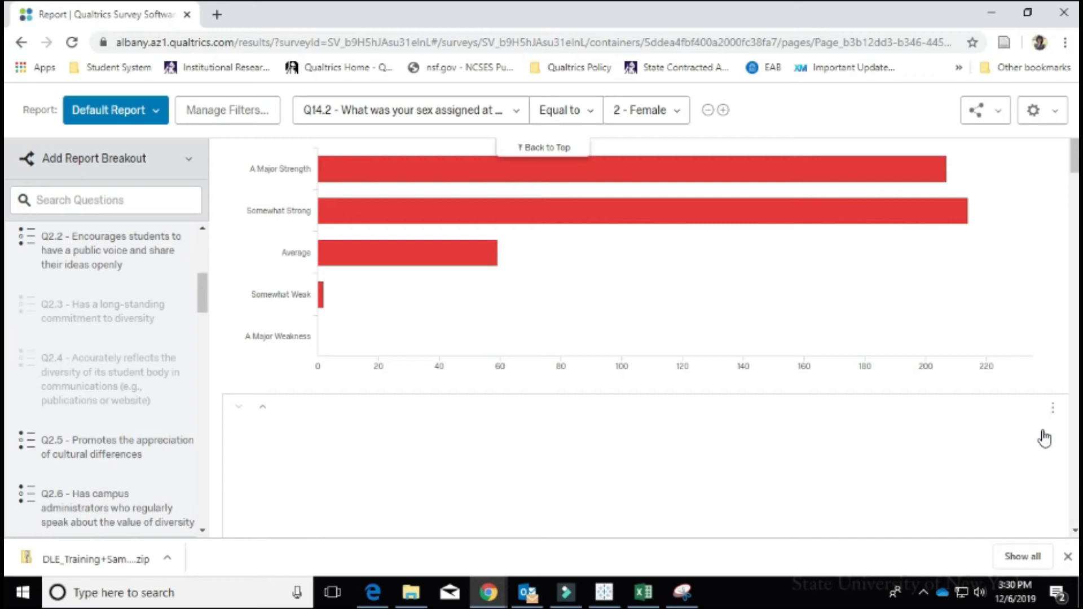
{"action": "scroll", "coordinate": [1019, 422], "scroll_direction": "up", "scroll_amount": 3}
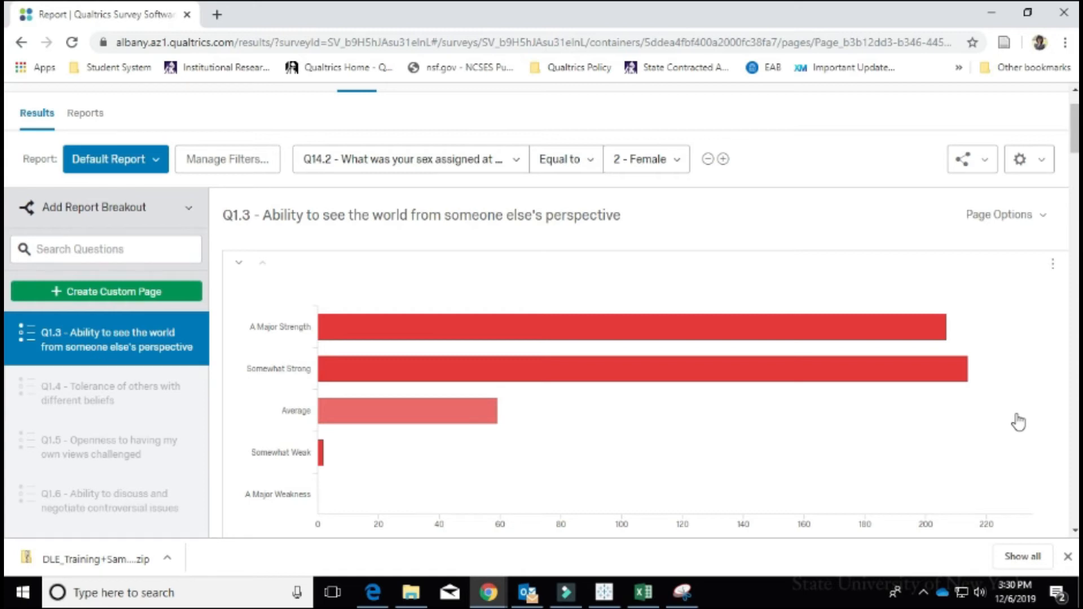
Add a note below the Q1.3 choice count table reading "The results indicate that ...."
{"action": "scroll", "coordinate": [1019, 422], "scroll_direction": "down", "scroll_amount": 1}
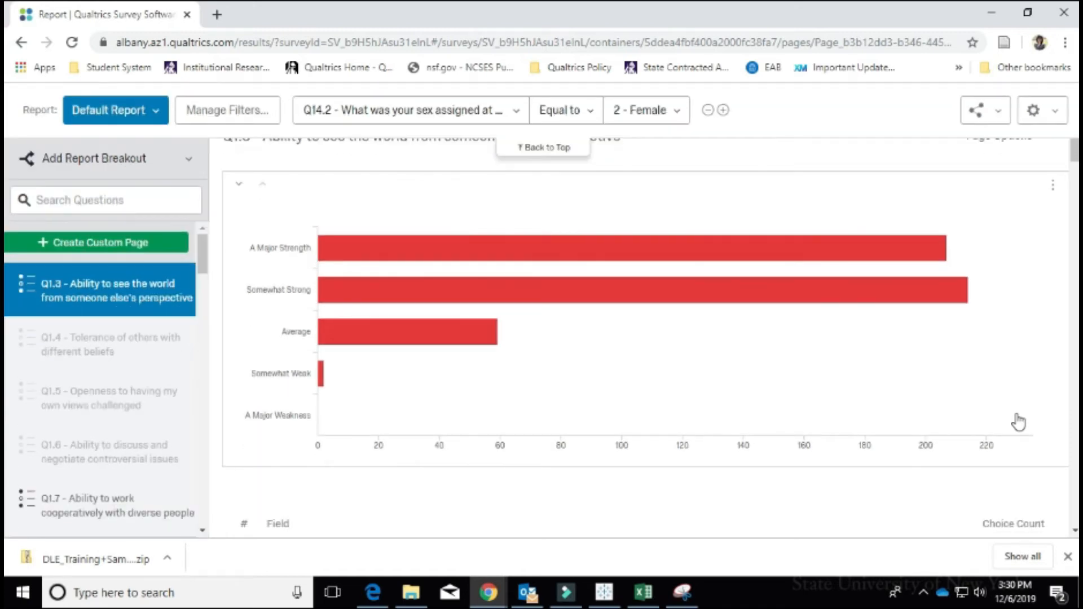
{"action": "scroll", "coordinate": [1019, 422], "scroll_direction": "down", "scroll_amount": 1}
{"action": "scroll", "coordinate": [1020, 422], "scroll_direction": "down", "scroll_amount": 4}
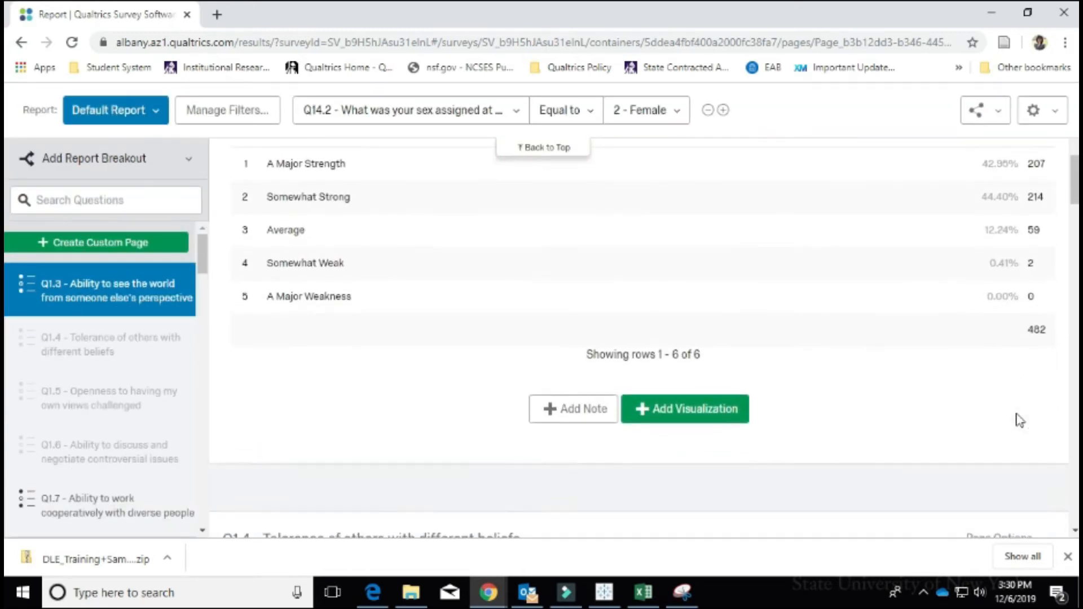
{"action": "left_click", "coordinate": [589, 410]}
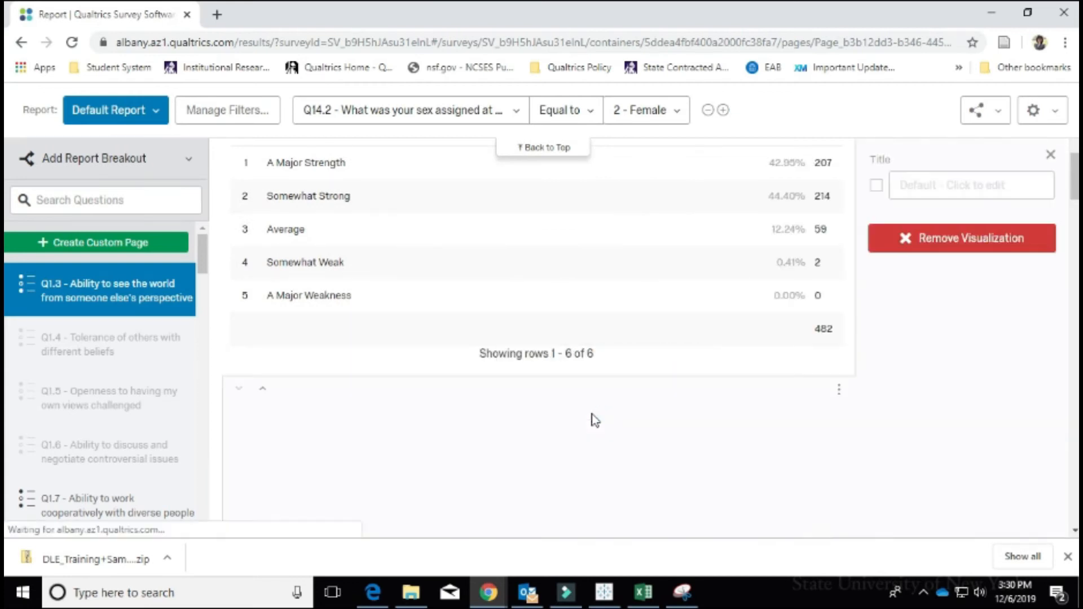
{"action": "left_click", "coordinate": [534, 481]}
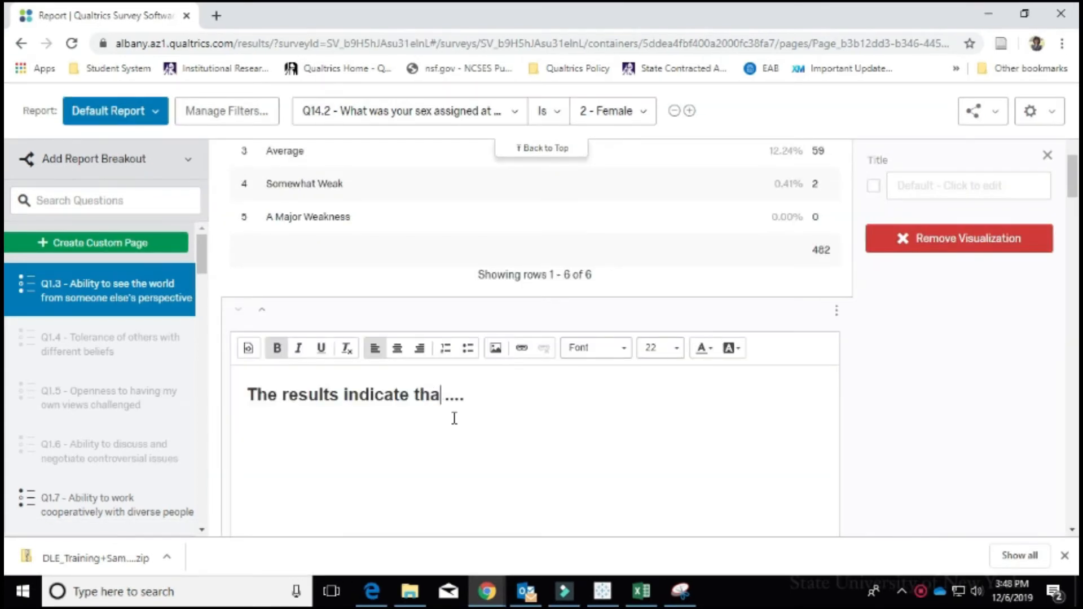
{"action": "type", "text": "t"}
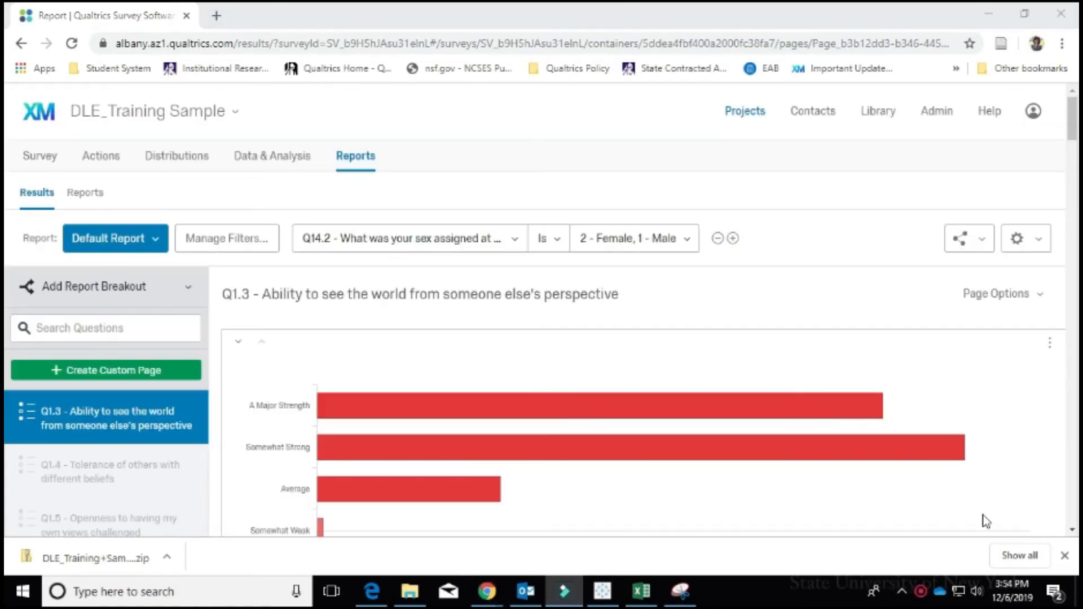
Make the public report available, turn on access code protection with the access code entered, and copy the report link
{"action": "left_click", "coordinate": [983, 239]}
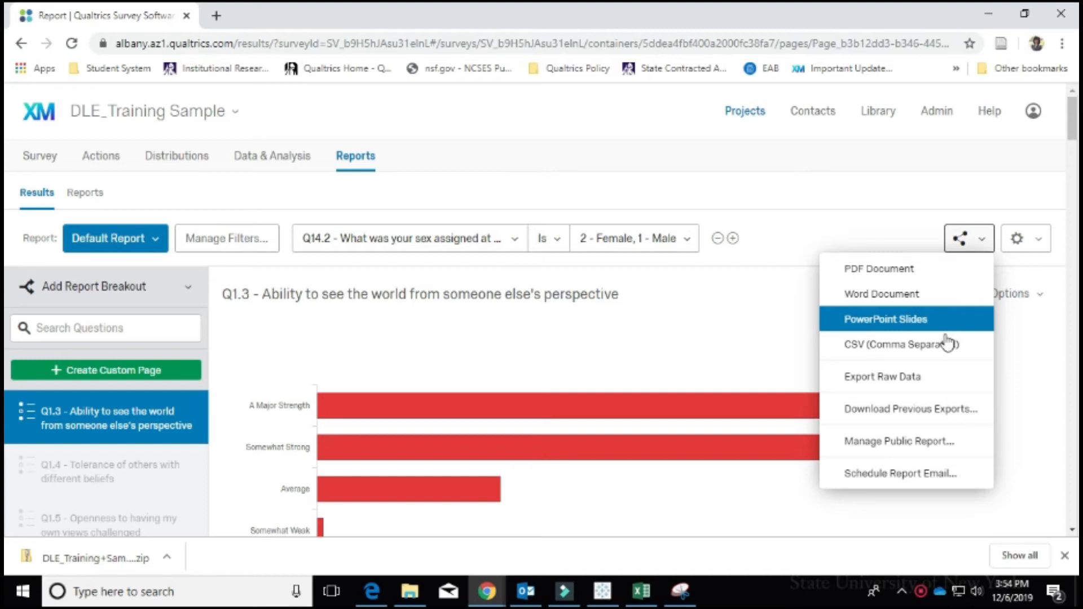
{"action": "left_click", "coordinate": [939, 446]}
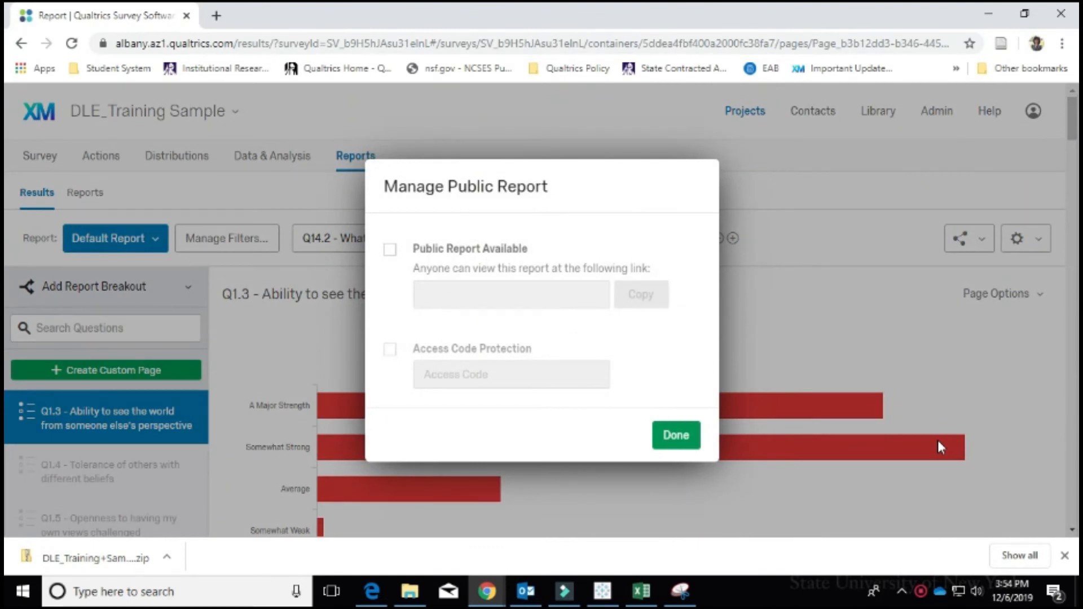
{"action": "left_click", "coordinate": [390, 250]}
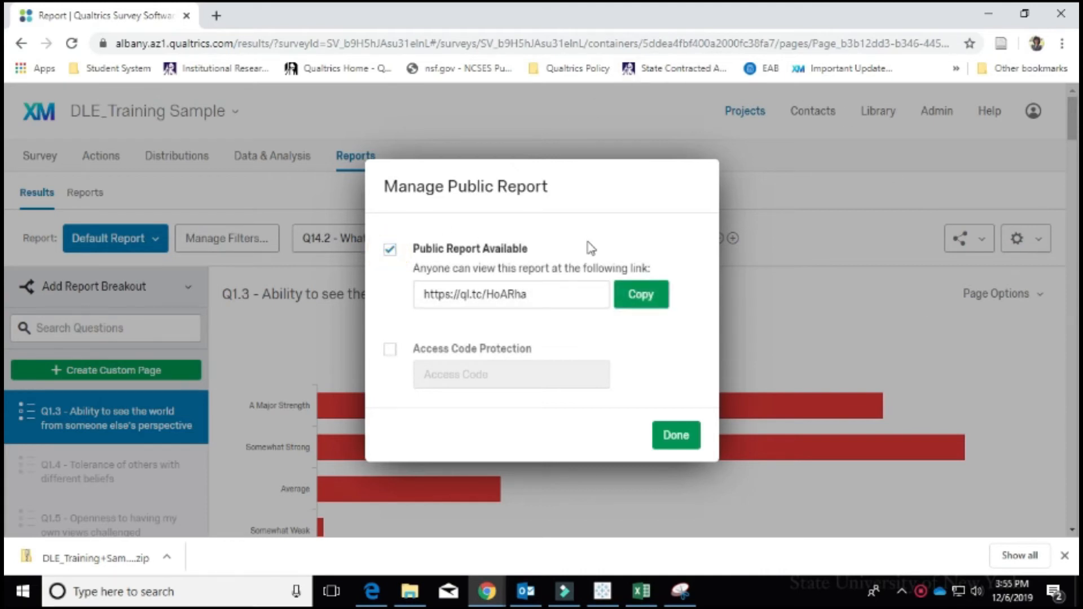
{"action": "left_click", "coordinate": [390, 349]}
{"action": "left_click", "coordinate": [472, 369]}
{"action": "type", "text": "•••••"}
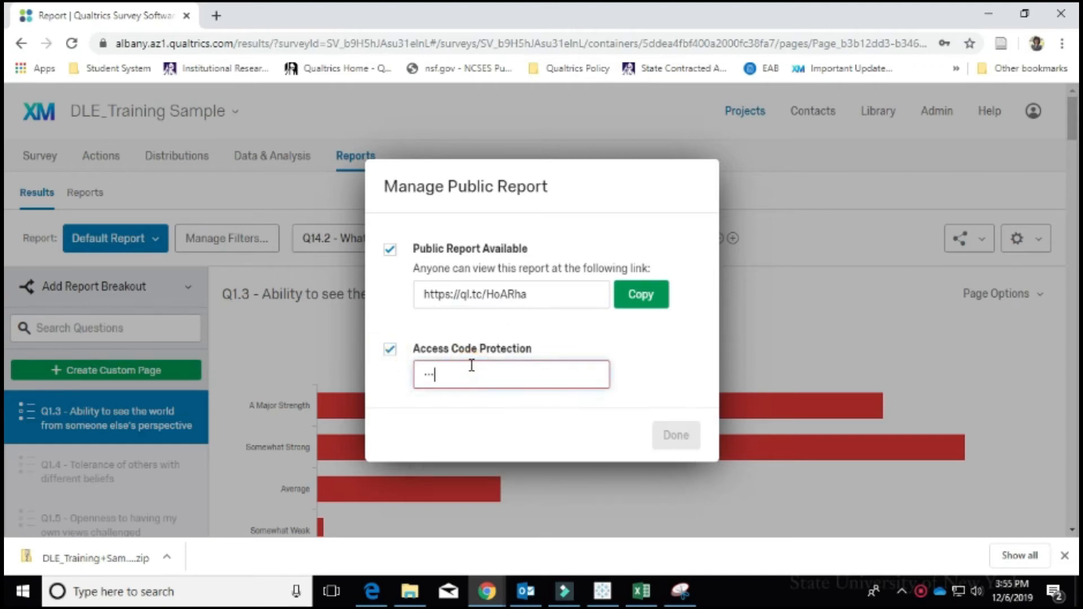
{"action": "left_click", "coordinate": [650, 302]}
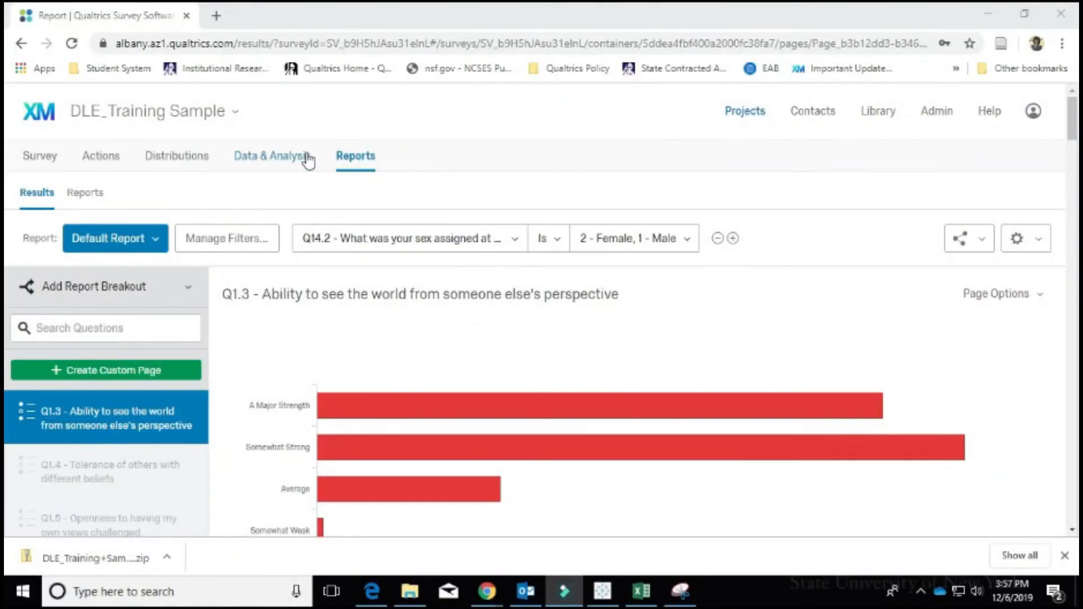
Build a crosstab of the survey data with Q91 (length of UAlbany affiliation) as the column variable and Q1.3 as the row variable
{"action": "left_click", "coordinate": [305, 157]}
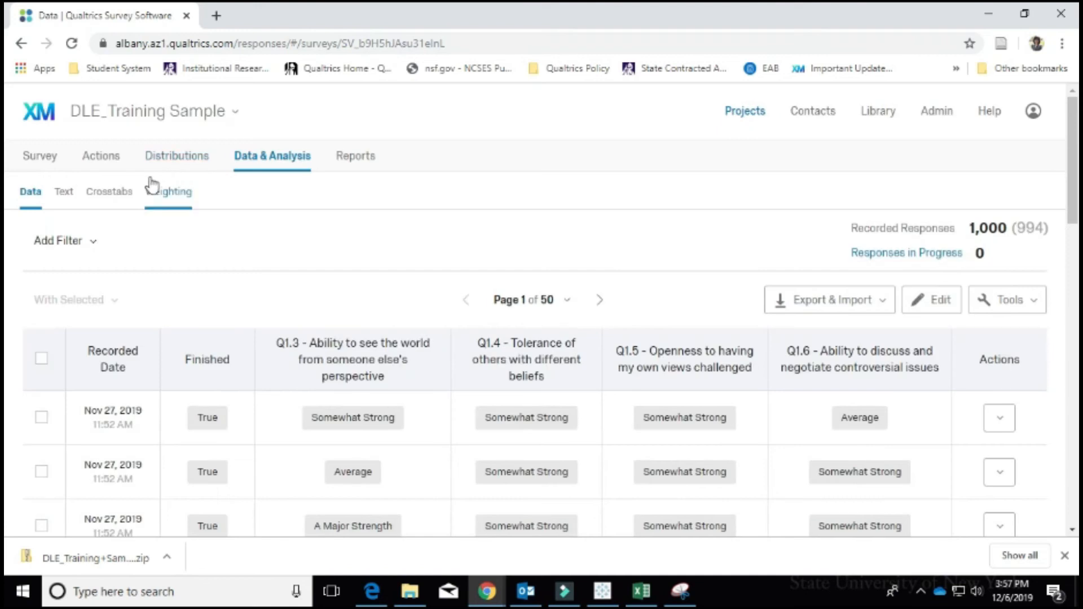
{"action": "left_click", "coordinate": [121, 203]}
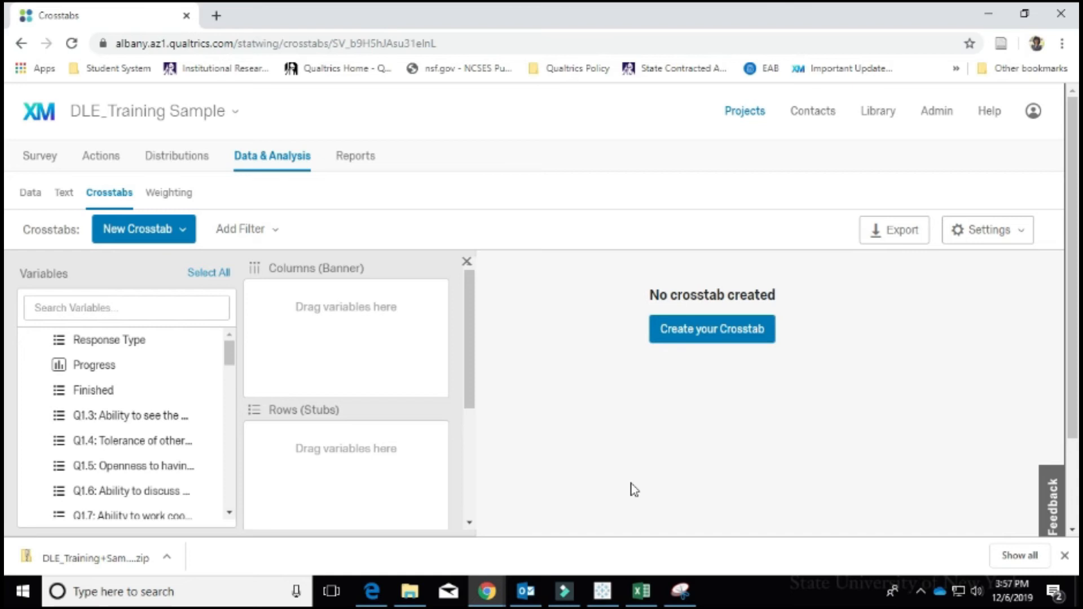
{"action": "left_click_drag", "start_coordinate": [230, 356], "coordinate": [243, 379]}
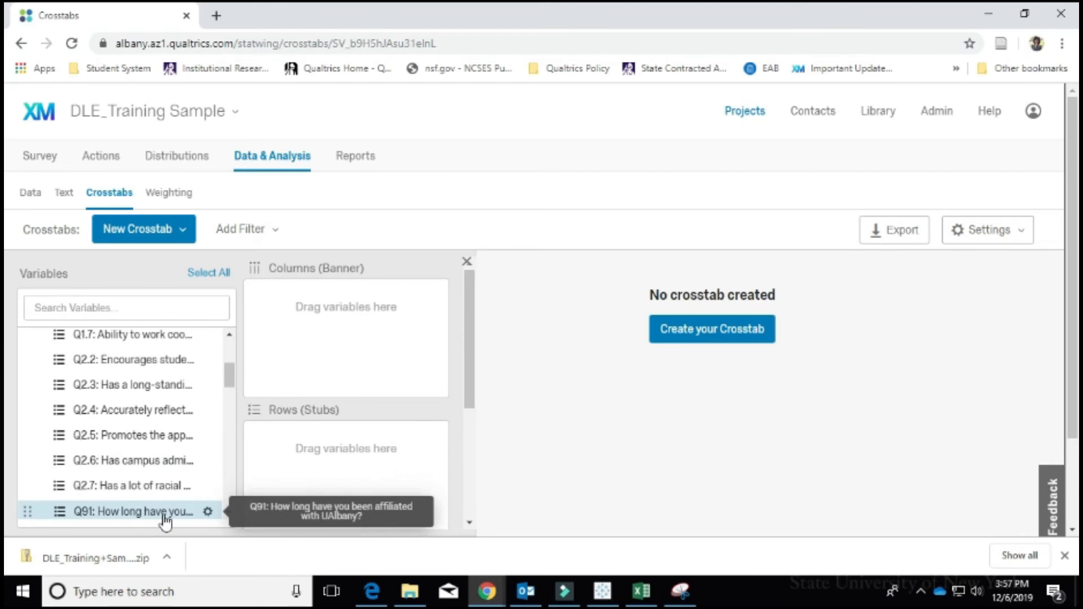
{"action": "left_click_drag", "start_coordinate": [166, 523], "coordinate": [320, 369]}
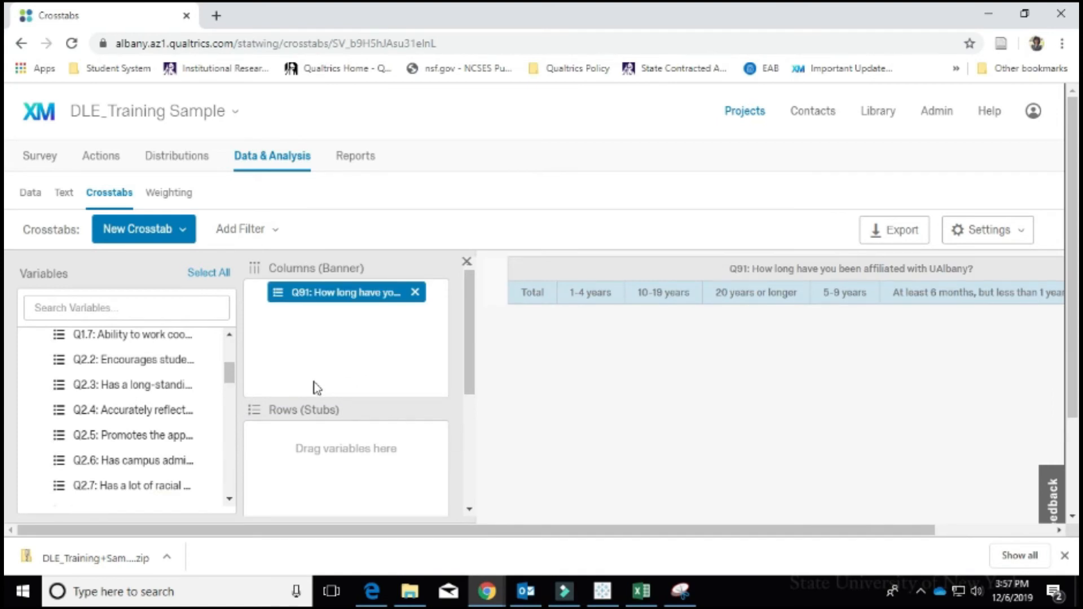
{"action": "left_click_drag", "start_coordinate": [232, 370], "coordinate": [235, 334]}
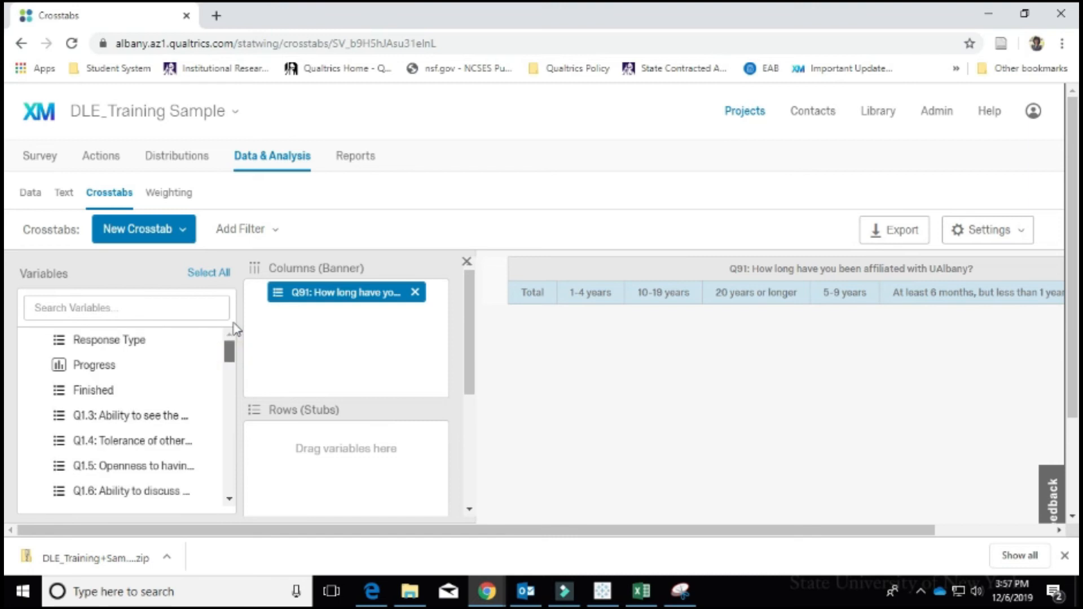
{"action": "left_click_drag", "start_coordinate": [153, 422], "coordinate": [310, 466]}
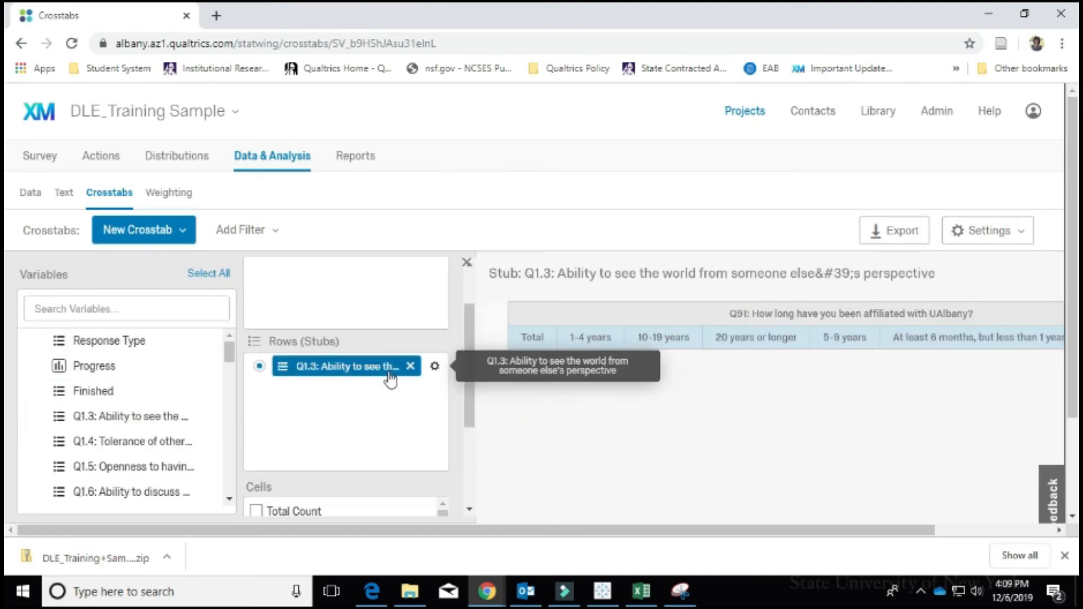
Include Total Count, Counts, Column Percentages (All) and Overall Stat Test of Percentages in the crosstab cells
{"action": "scroll", "coordinate": [389, 380], "scroll_direction": "down", "scroll_amount": 3}
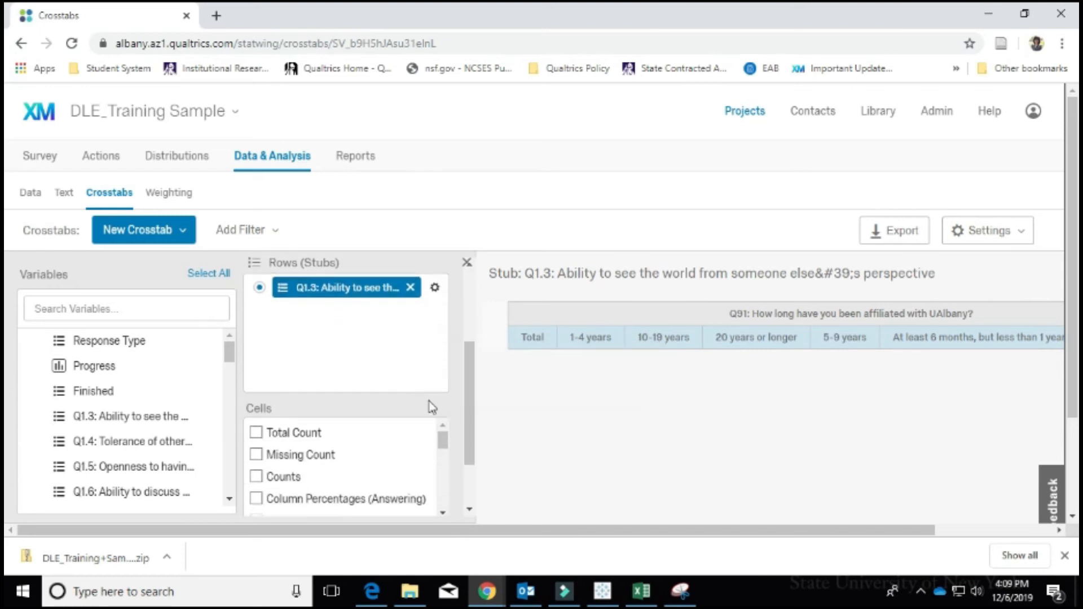
{"action": "left_click", "coordinate": [256, 354]}
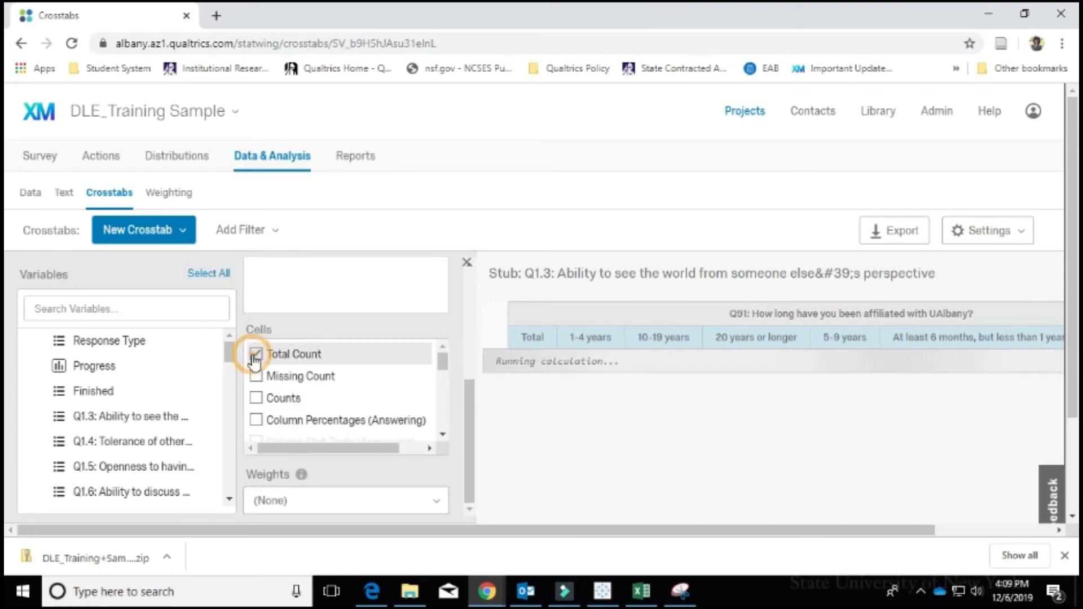
{"action": "left_click", "coordinate": [257, 399]}
{"action": "scroll", "coordinate": [258, 398], "scroll_direction": "down", "scroll_amount": 3}
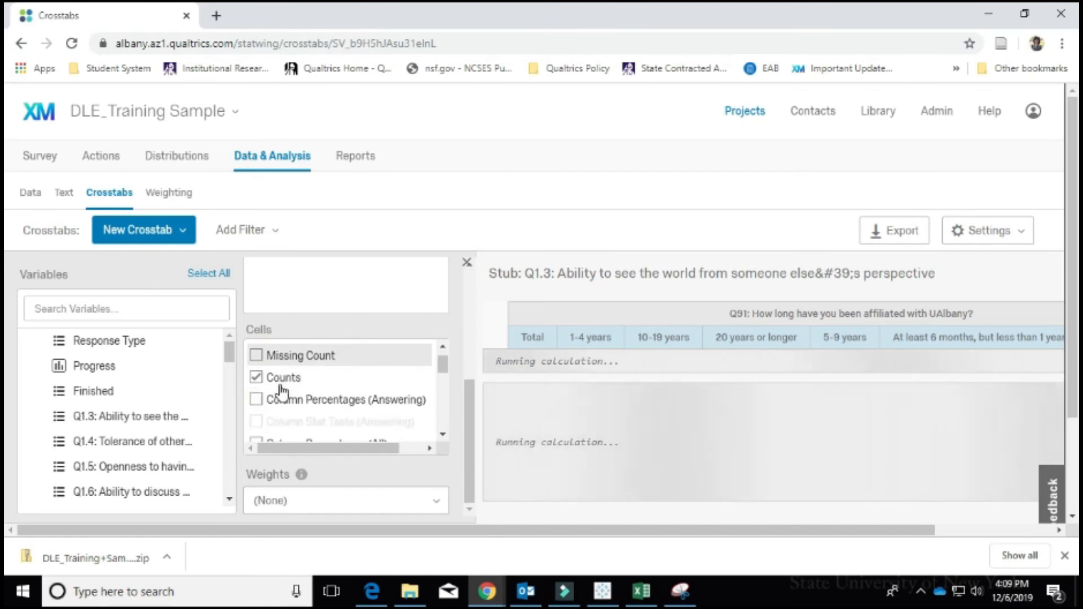
{"action": "left_click", "coordinate": [257, 386]}
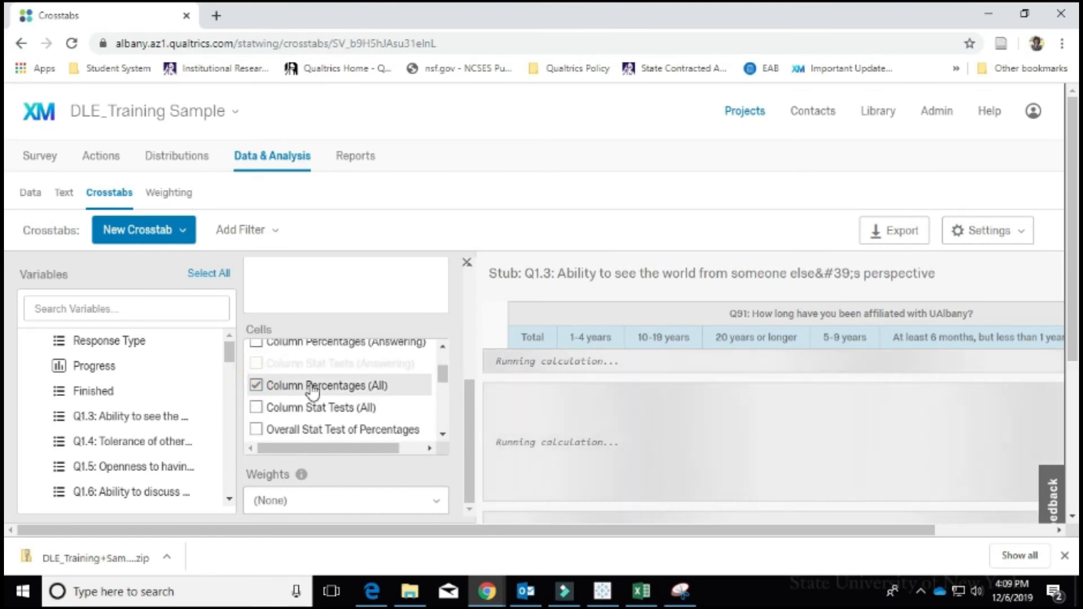
{"action": "left_click", "coordinate": [258, 430]}
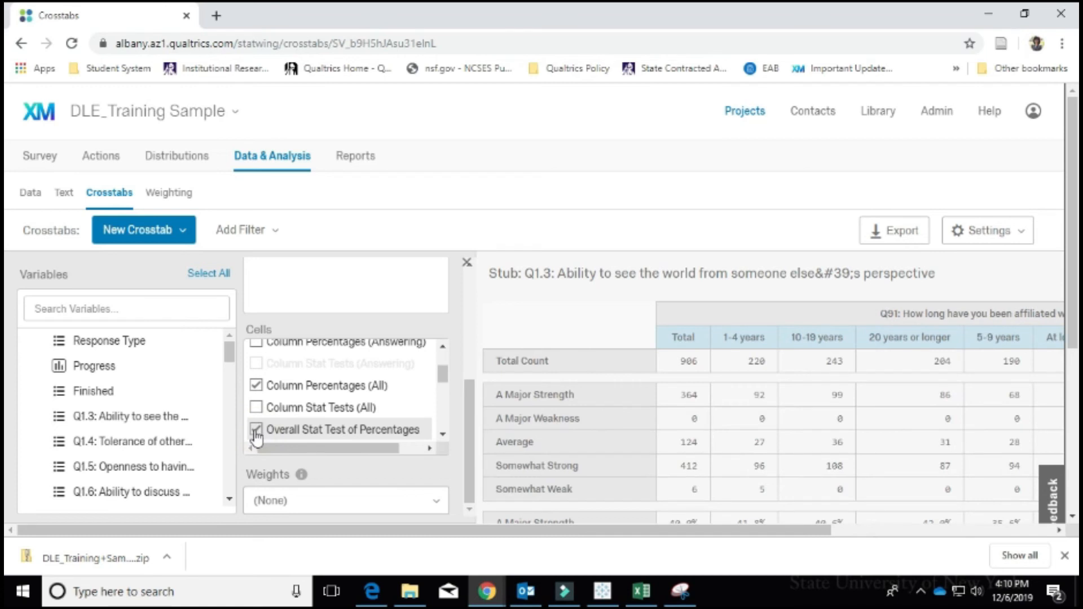
Collapse the crosstab configuration and look over the counts and percentages across all affiliation lengths
{"action": "left_click", "coordinate": [467, 264]}
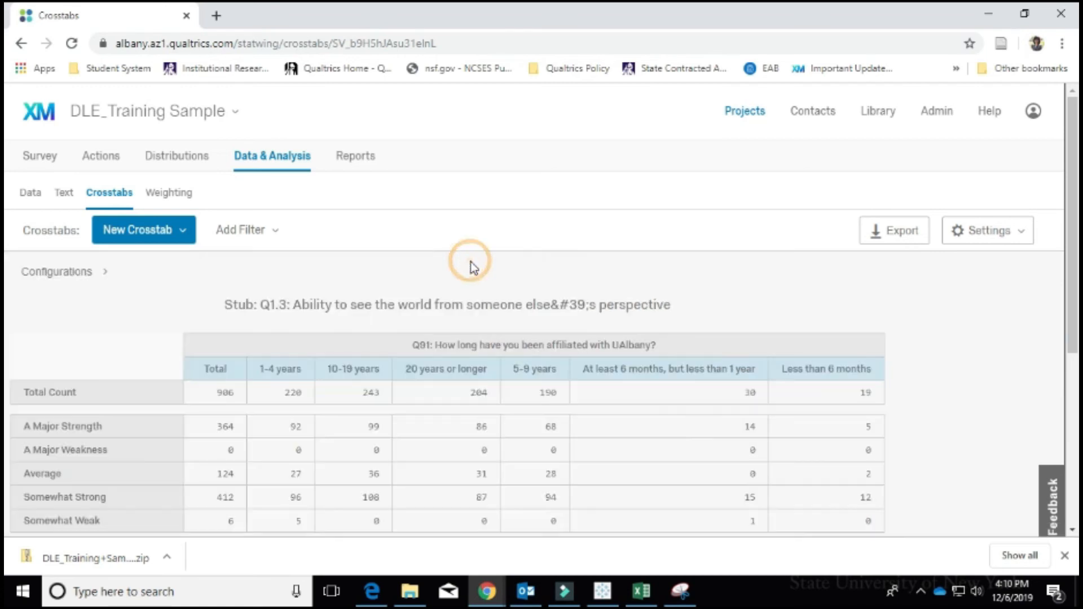
{"action": "scroll", "coordinate": [759, 307], "scroll_direction": "down", "scroll_amount": 3}
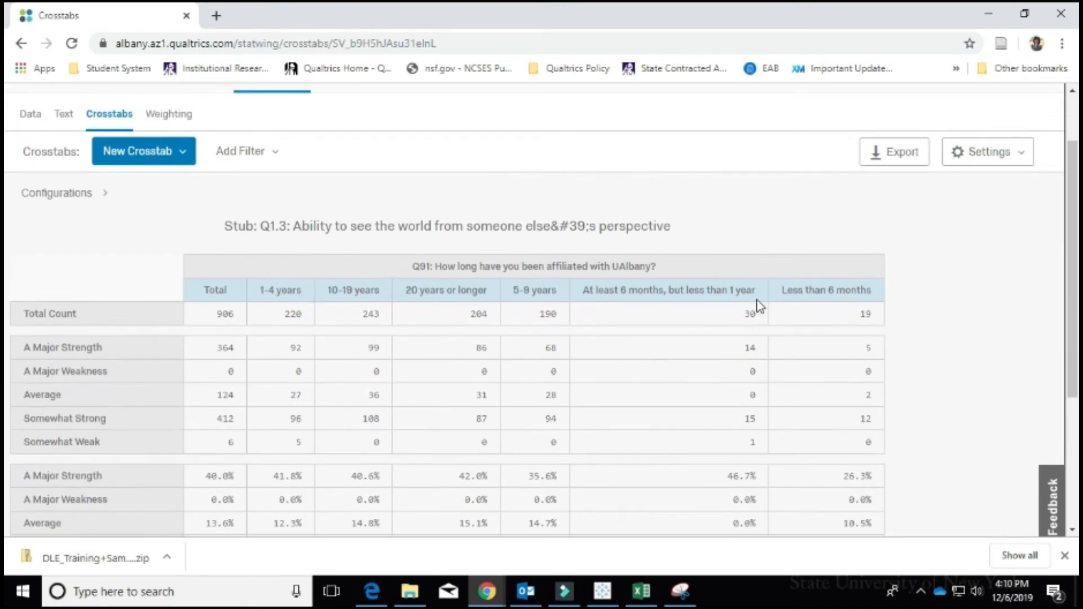
{"action": "scroll", "coordinate": [759, 306], "scroll_direction": "up", "scroll_amount": 1}
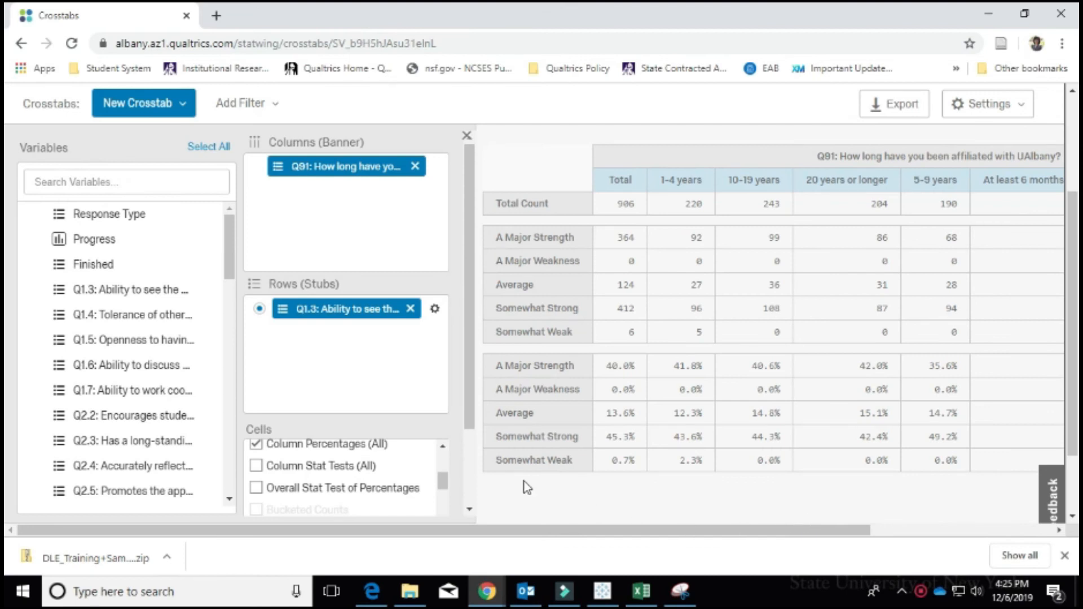
Turn on Overall Stat Test of Percentages for the crosstab and examine its result with the configuration collapsed
{"action": "left_click", "coordinate": [257, 488]}
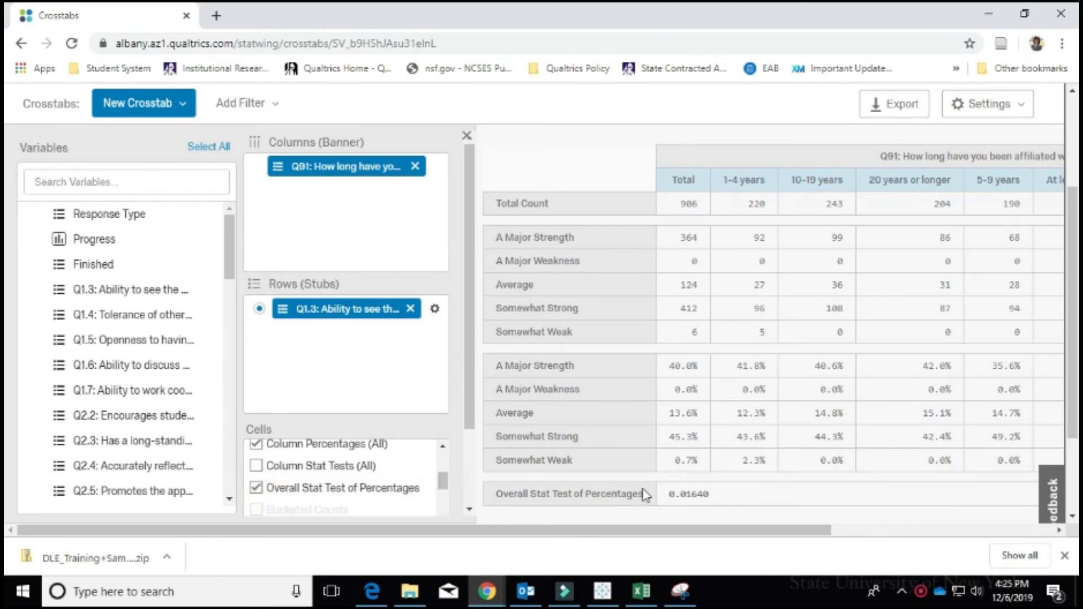
{"action": "left_click", "coordinate": [466, 138]}
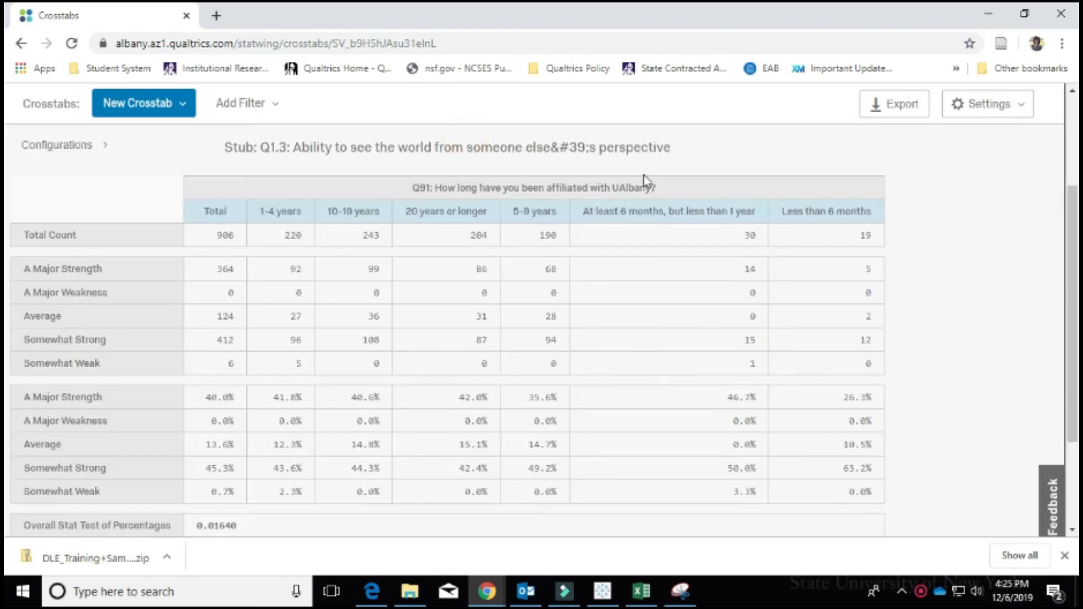
{"action": "scroll", "coordinate": [754, 231], "scroll_direction": "down", "scroll_amount": 3}
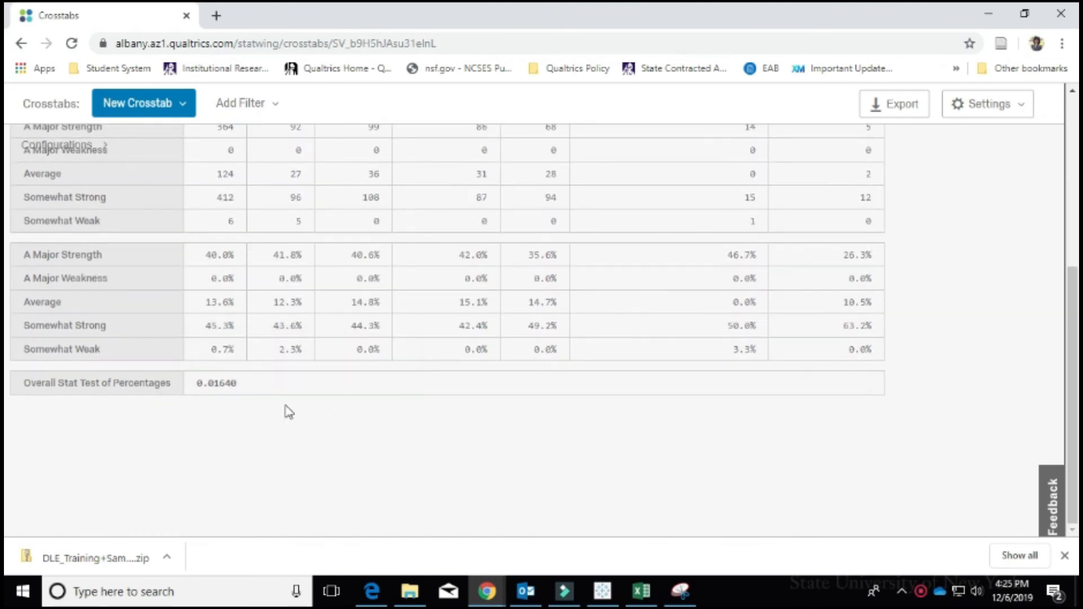
{"action": "mouse_move", "coordinate": [228, 388]}
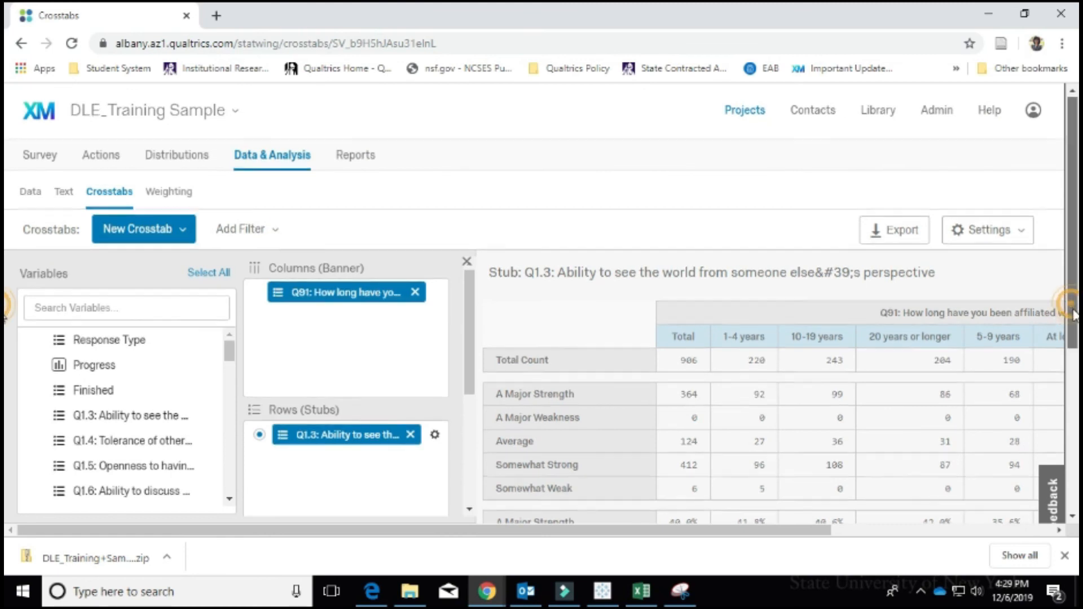
Nest Q14.2 (sex assigned at birth) under Q91 in the crosstab columns and collapse the configuration to view the wider table
{"action": "scroll", "coordinate": [1074, 312], "scroll_direction": "down", "scroll_amount": 2}
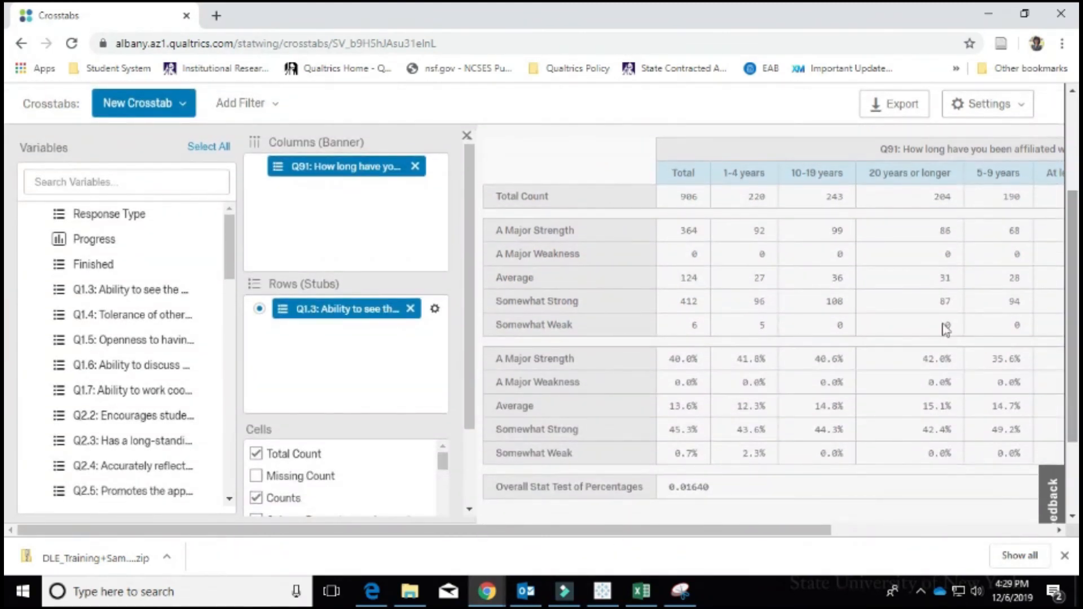
{"action": "left_click_drag", "start_coordinate": [231, 240], "coordinate": [232, 480]}
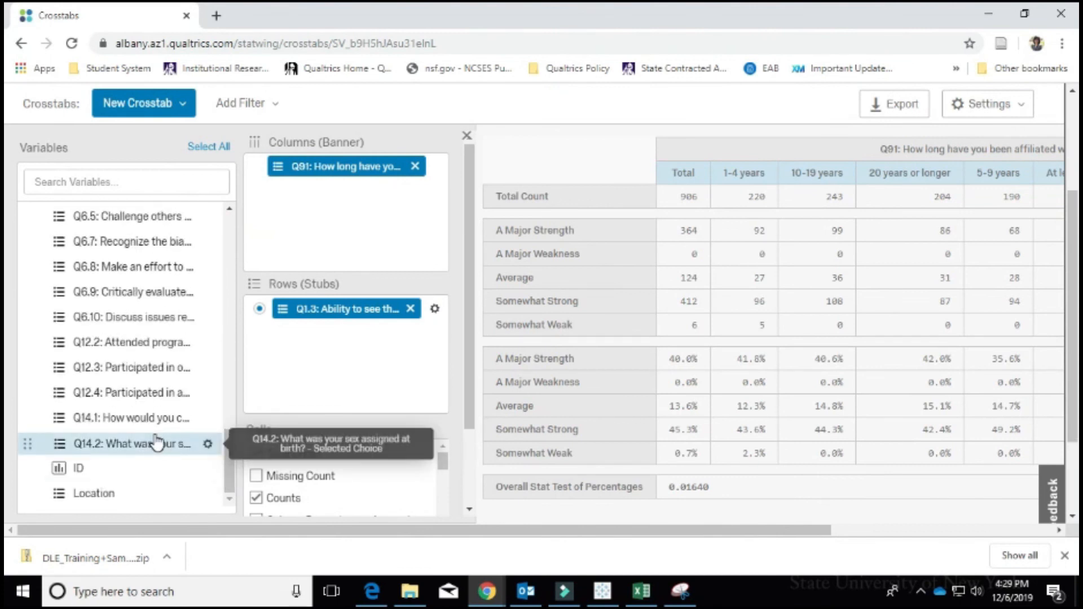
{"action": "left_click_drag", "start_coordinate": [162, 450], "coordinate": [350, 179]}
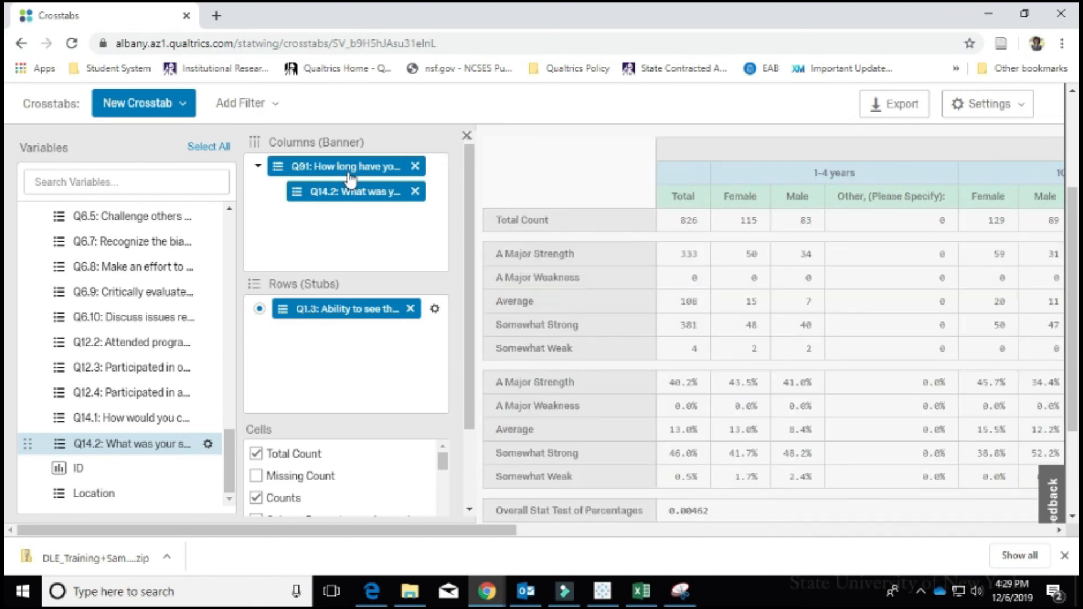
{"action": "left_click", "coordinate": [467, 137]}
{"action": "left_click_drag", "start_coordinate": [636, 536], "coordinate": [667, 540]}
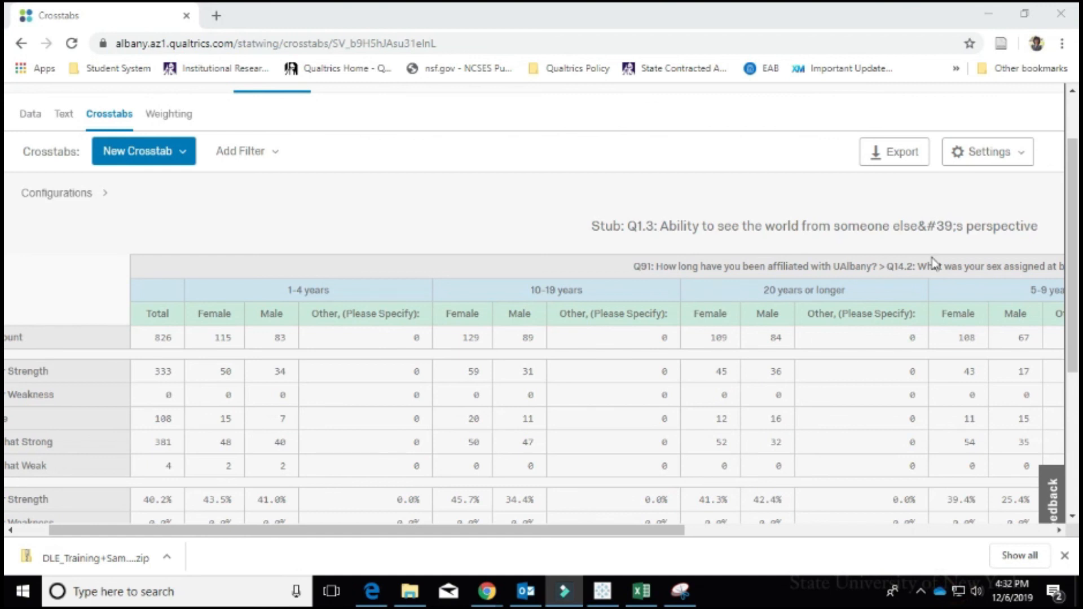
Review the Excel export options for the crosstab and close them without exporting
{"action": "left_click", "coordinate": [914, 158]}
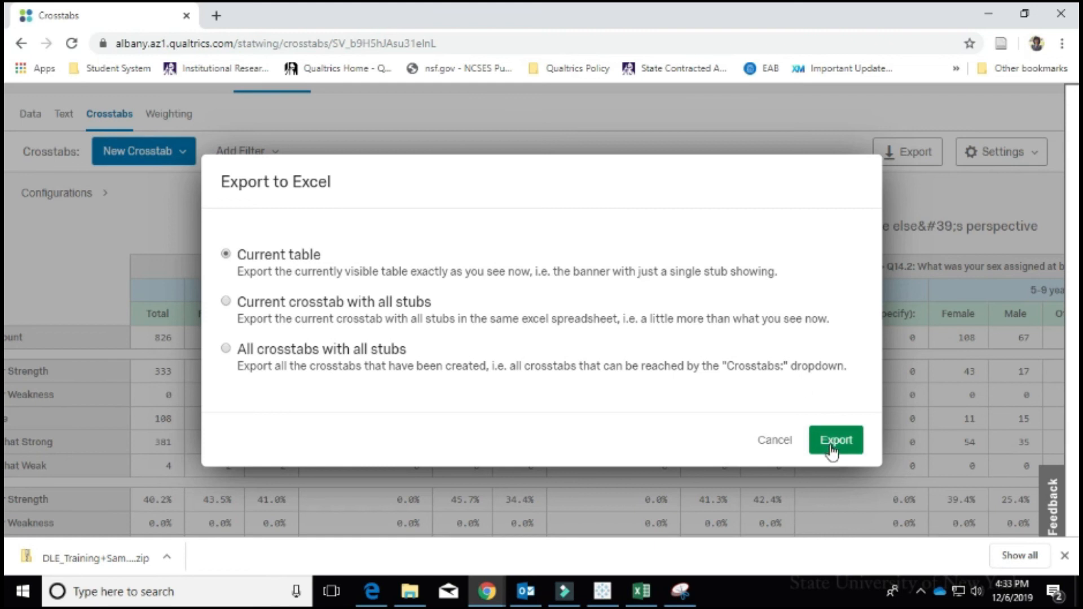
{"action": "left_click", "coordinate": [767, 442]}
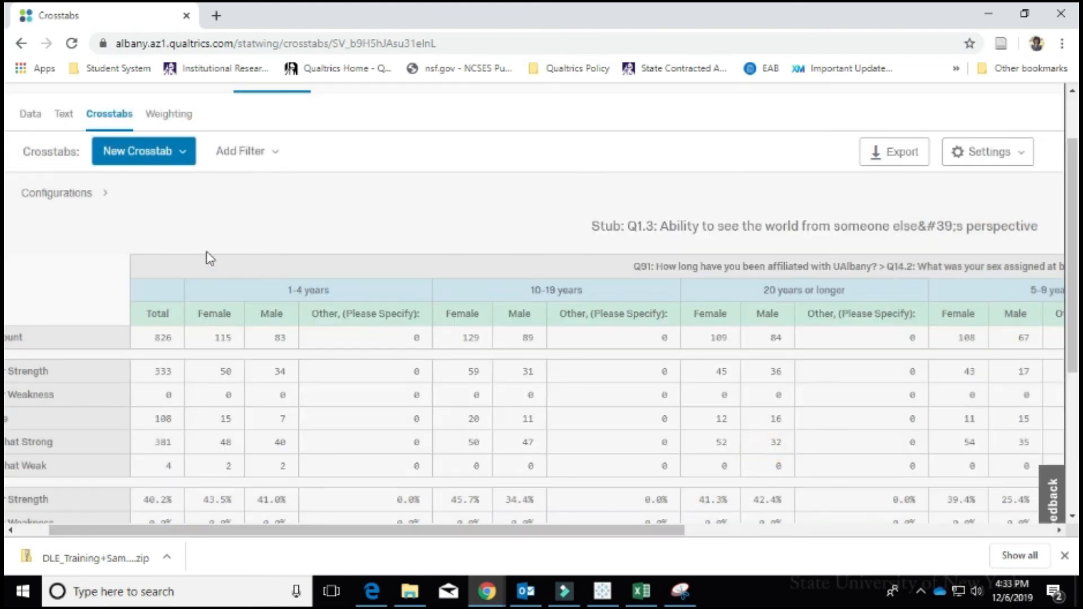
Open the print dialog for the crosstab page
{"action": "right_click", "coordinate": [243, 248]}
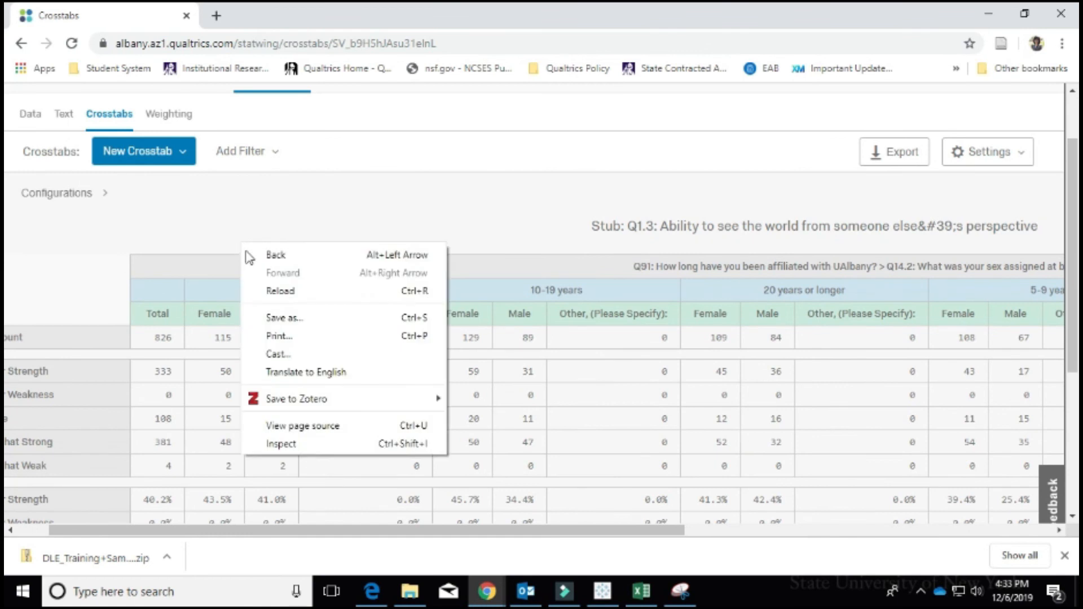
{"action": "left_click", "coordinate": [282, 339]}
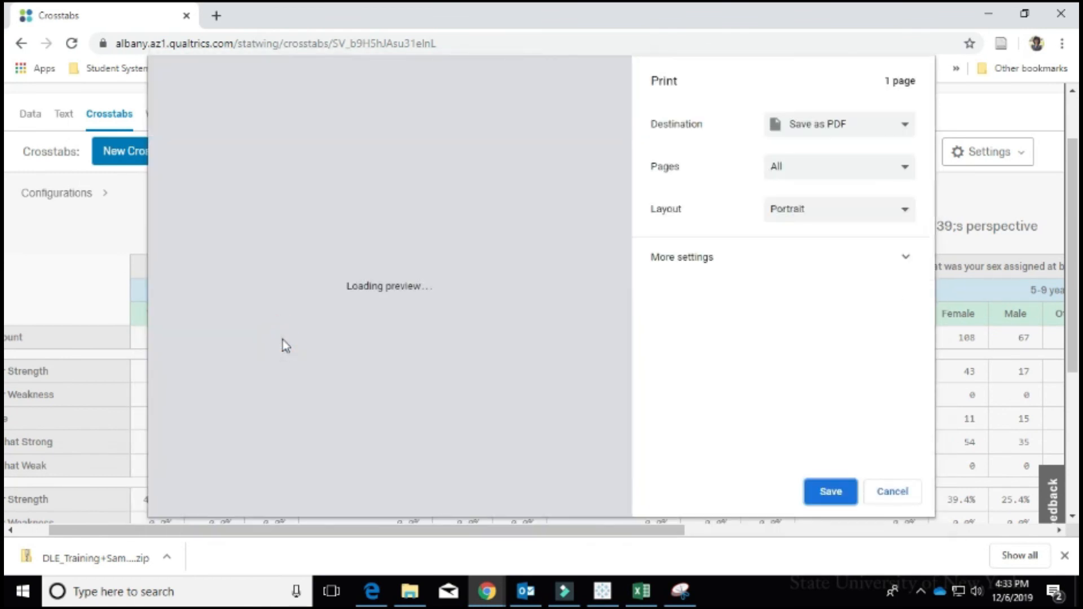